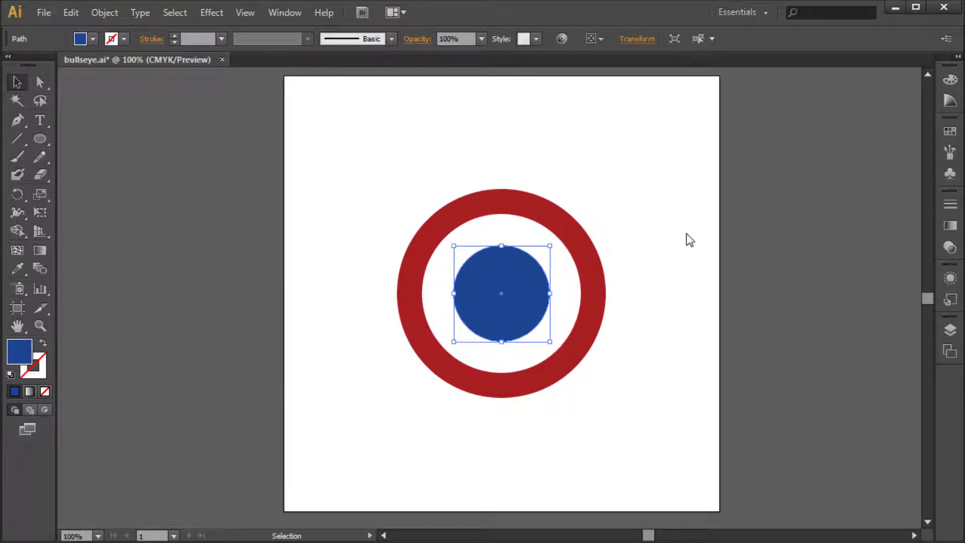
- Expand Layer 1 and examine which of its two paths is the red ring and which is the blue circle
left_click(949, 331)
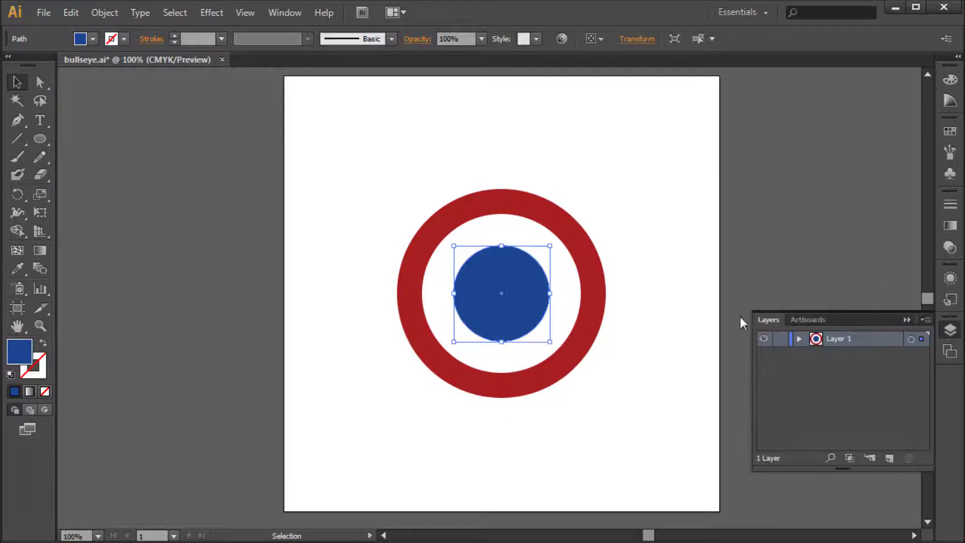
left_click(799, 340)
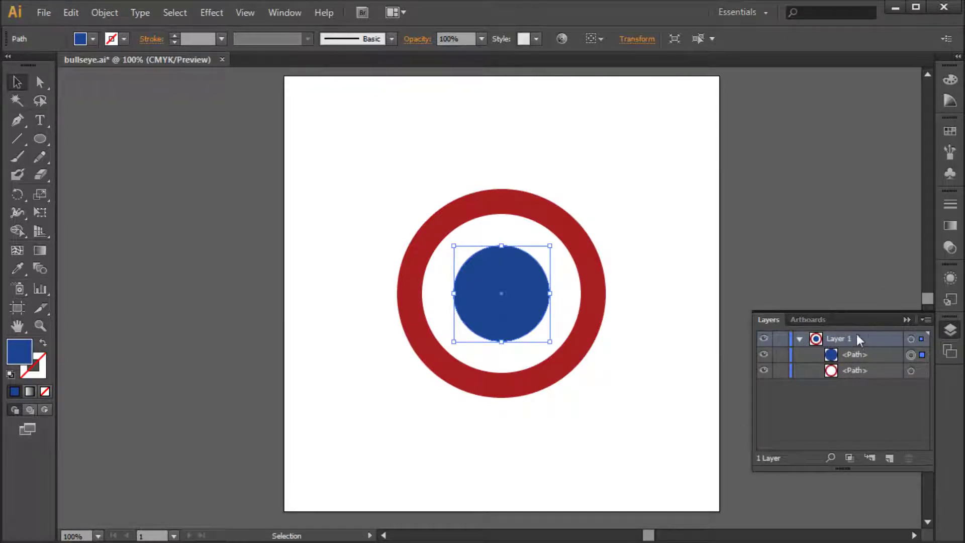
left_click(910, 370)
left_click(912, 355)
left_click(922, 371)
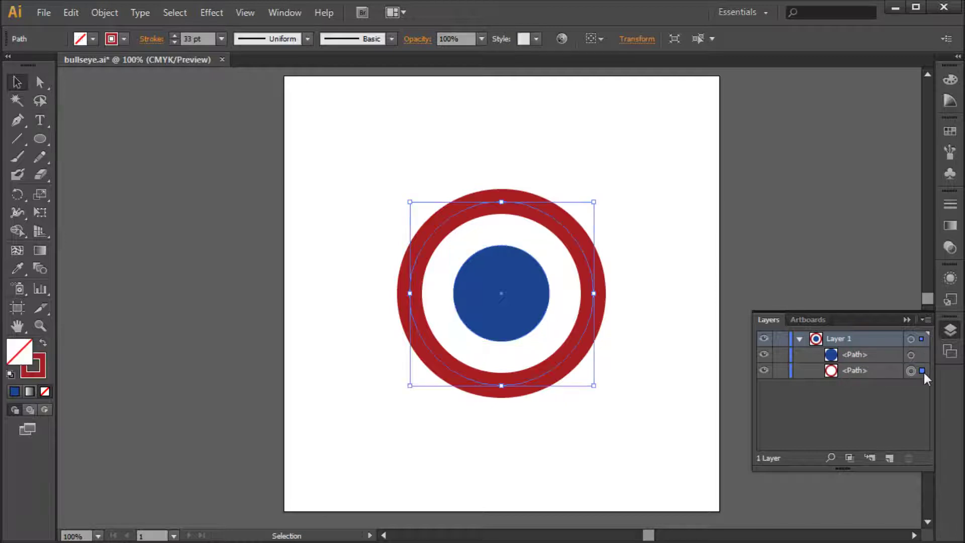
left_click(922, 355)
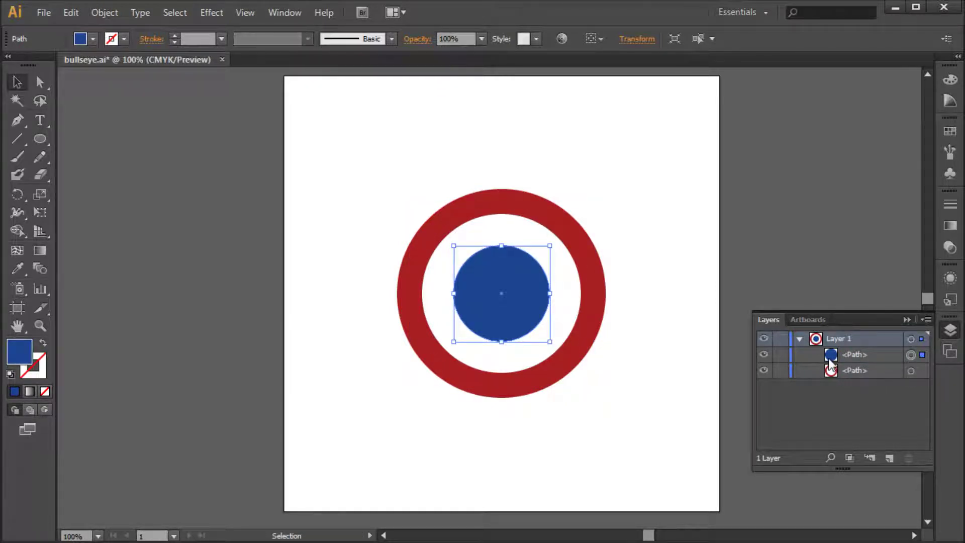
left_click(863, 370)
left_click(867, 356)
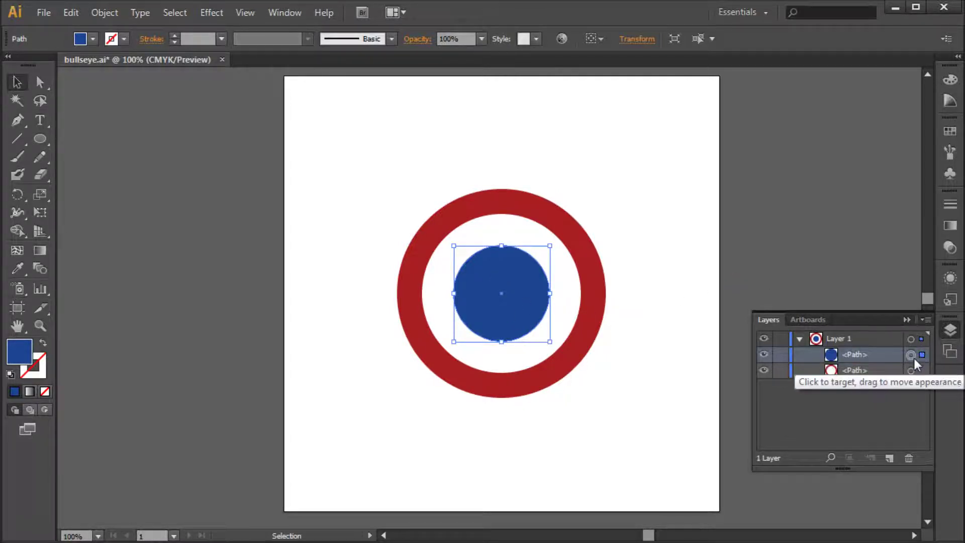
- Move the blue circle onto a new layer above the red ring's layer, keeping it in the same place
key("a")
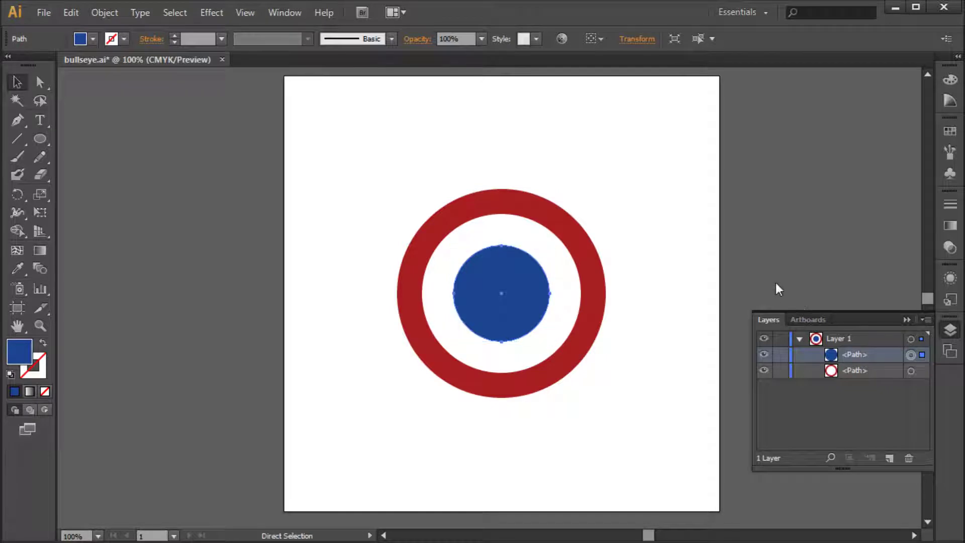
key("Delete")
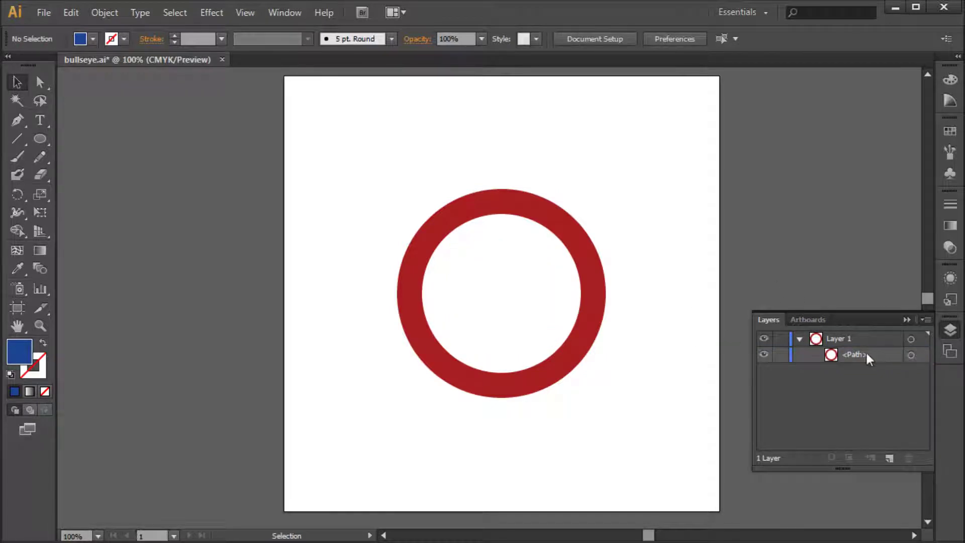
left_click(890, 458)
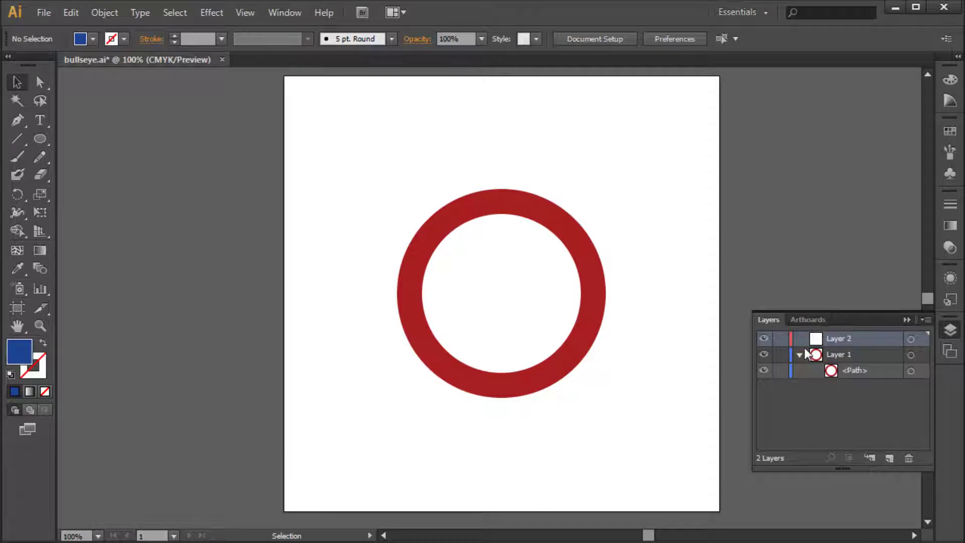
key("ctrl+f")
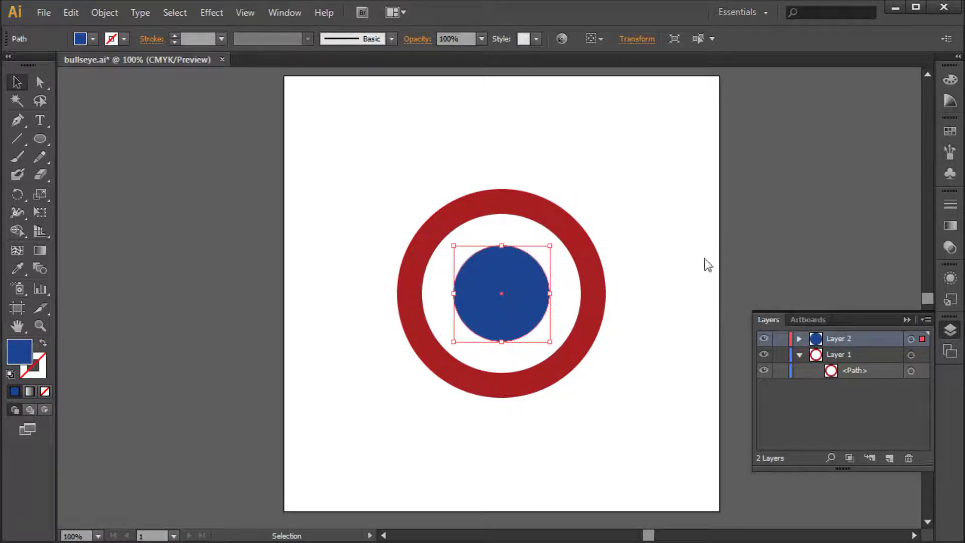
left_click(799, 355)
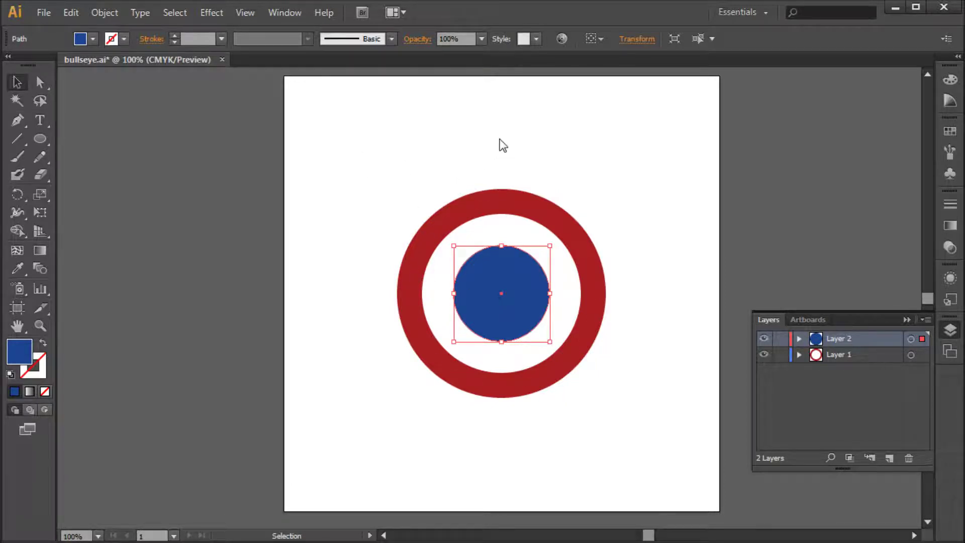
left_click(842, 355)
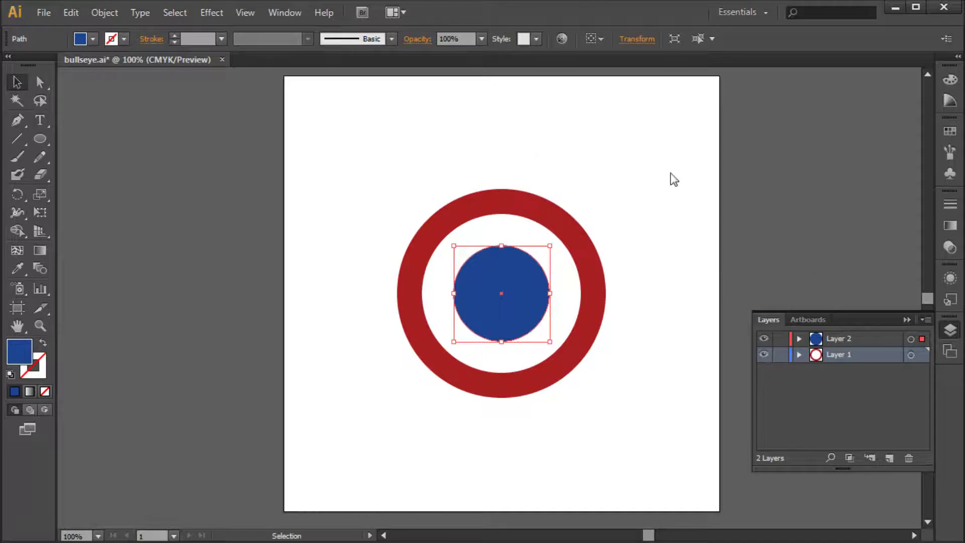
- Save the bullseye.ai document and deselect all artwork
left_click(44, 12)
left_click(76, 136)
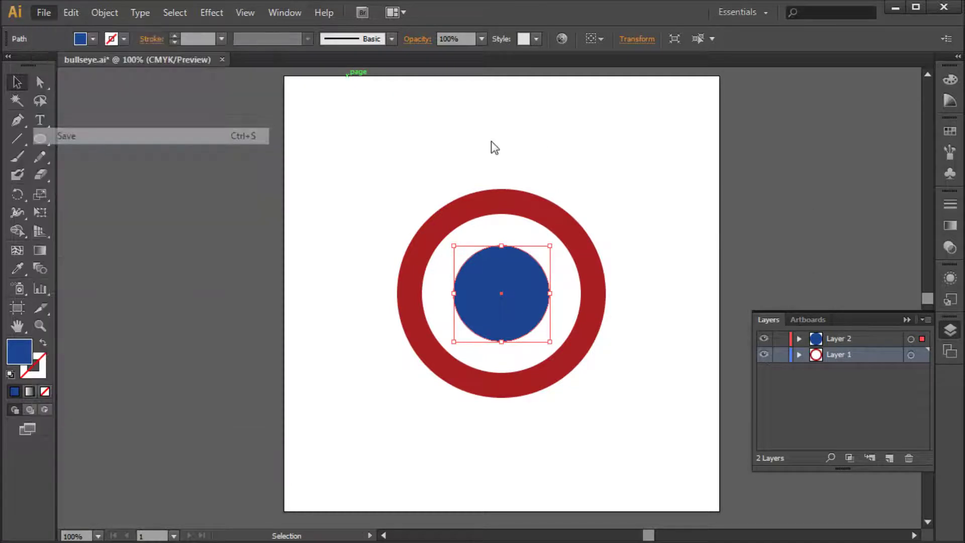
key("ctrl+shift+a")
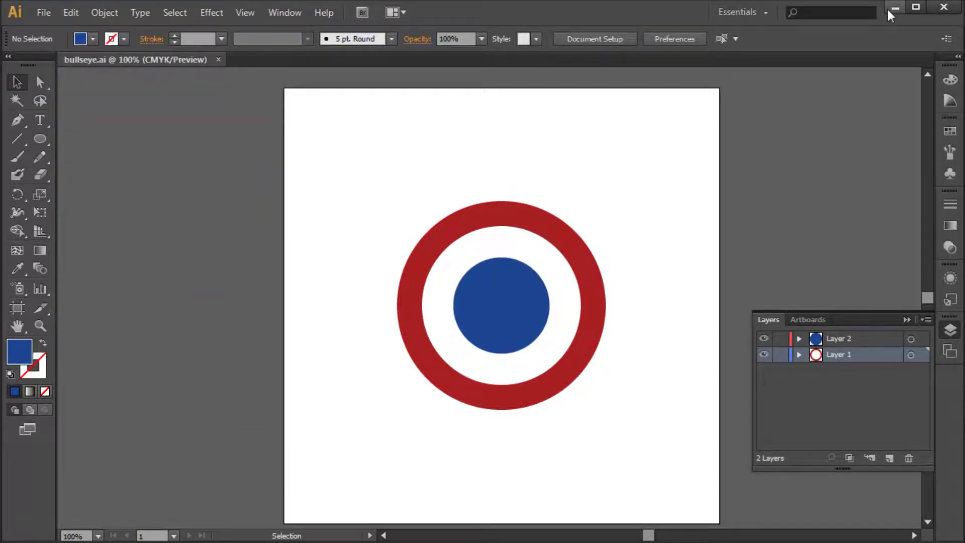
- Switch to After Effects and create a 30-second composition named Comp 1 with the HDTV 1080 29.97 preset
left_click(890, 7)
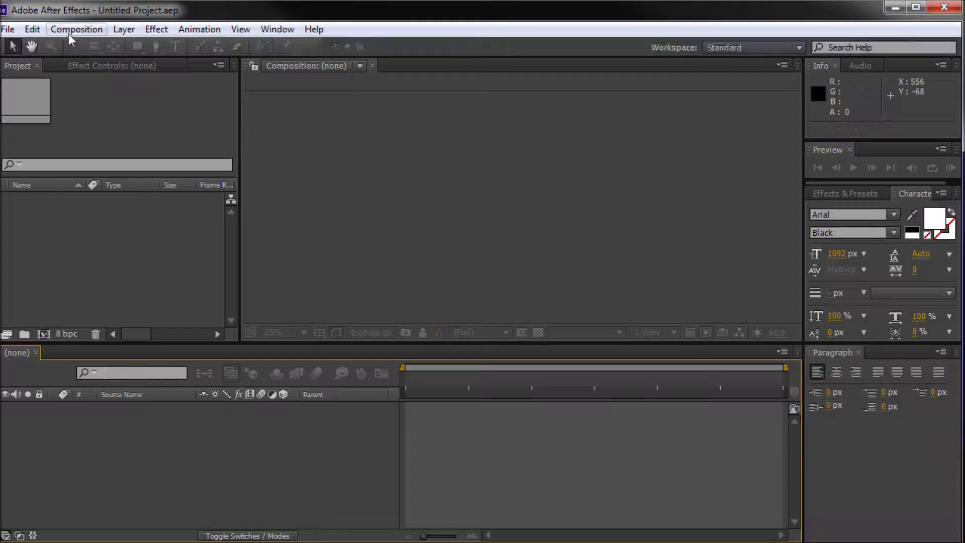
left_click(77, 30)
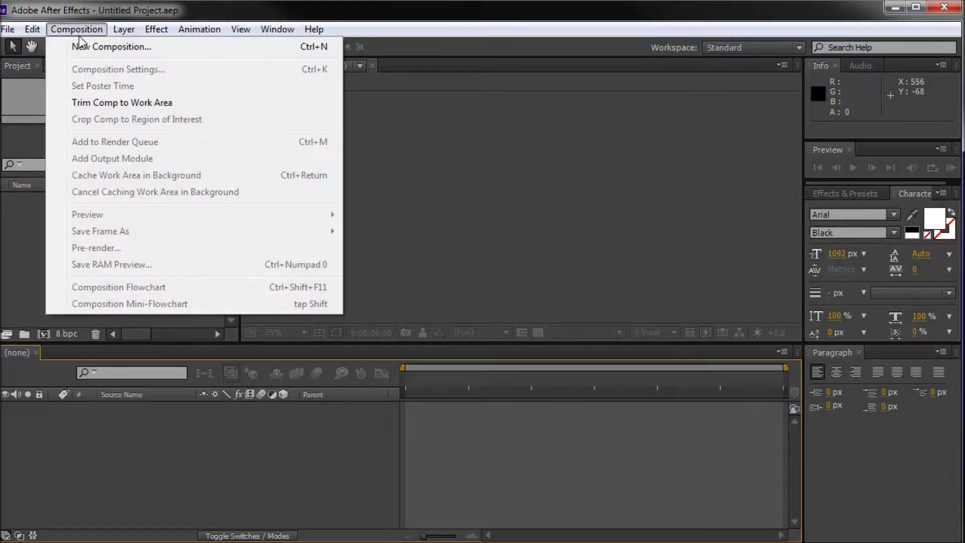
left_click(81, 45)
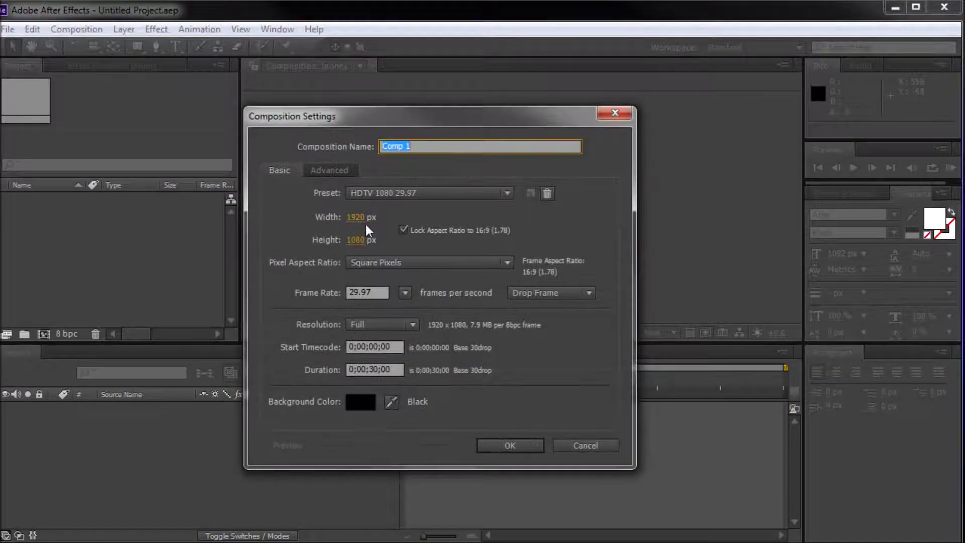
left_click(506, 444)
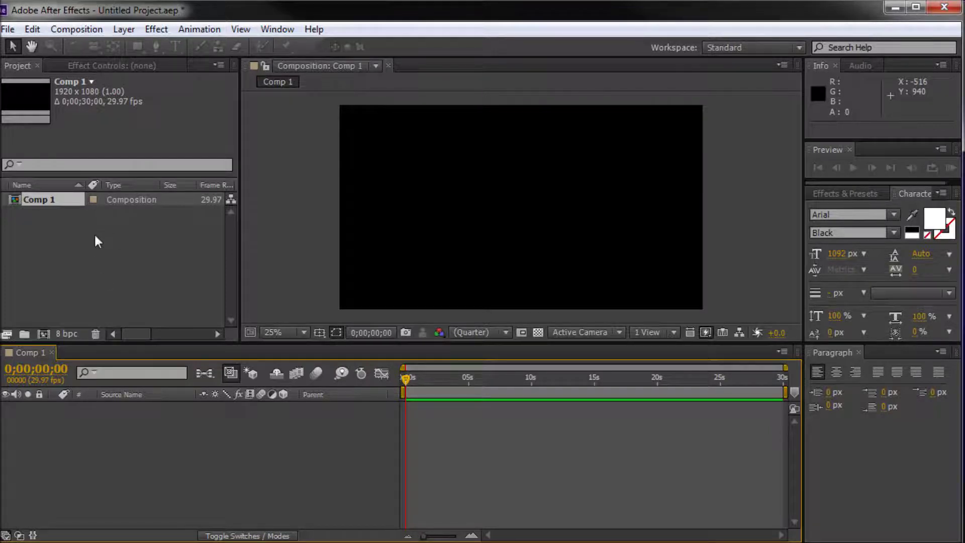
- Start importing bullseye.ai from the Desktop into the project
double_click(78, 265)
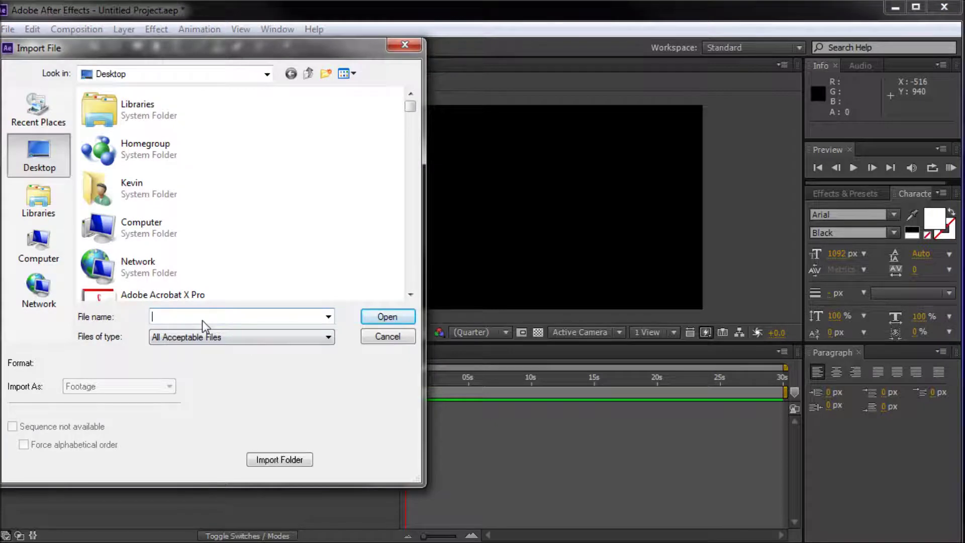
type("bul")
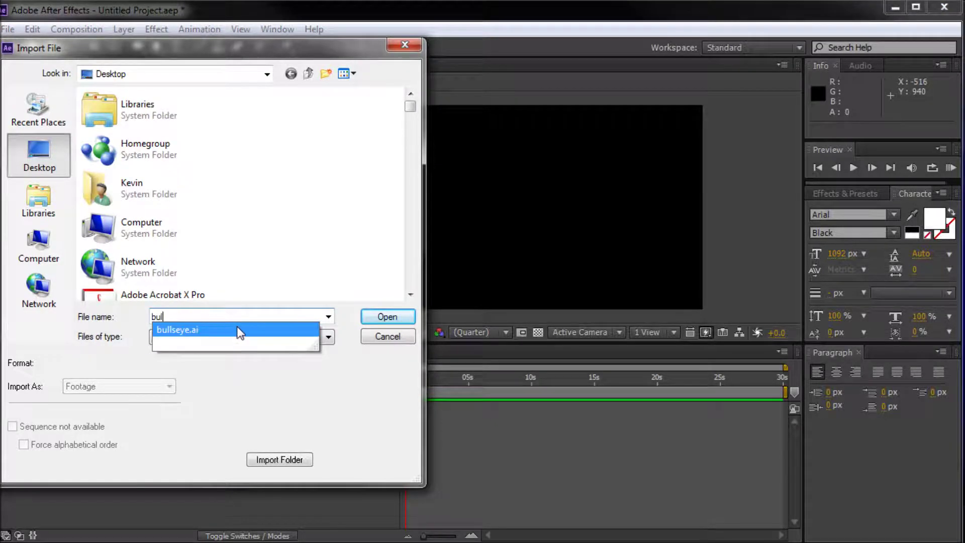
left_click(251, 330)
left_click(410, 321)
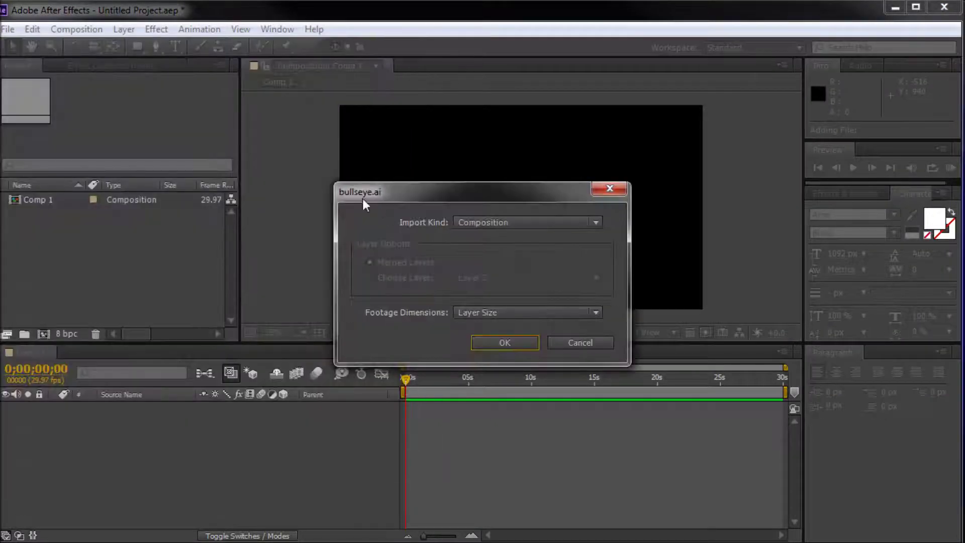
left_click(487, 223)
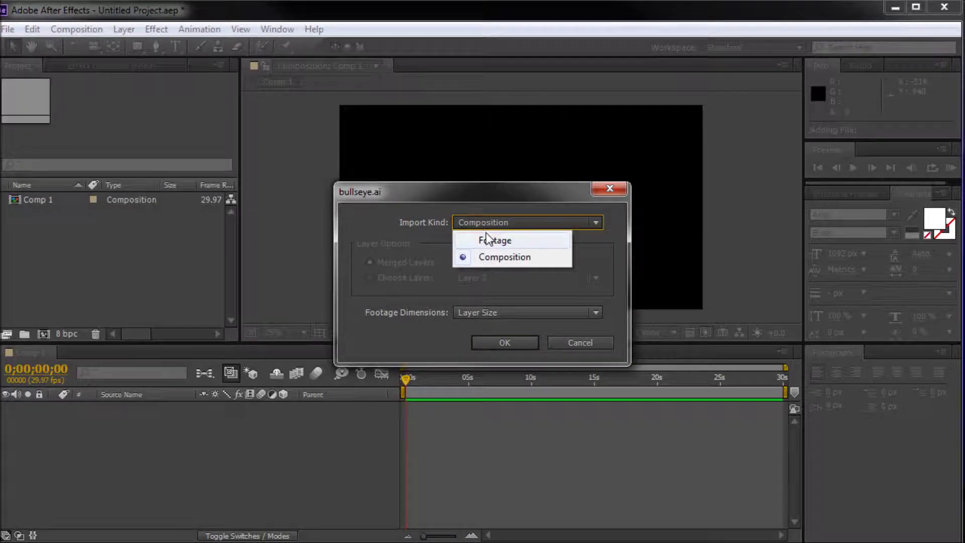
left_click(487, 242)
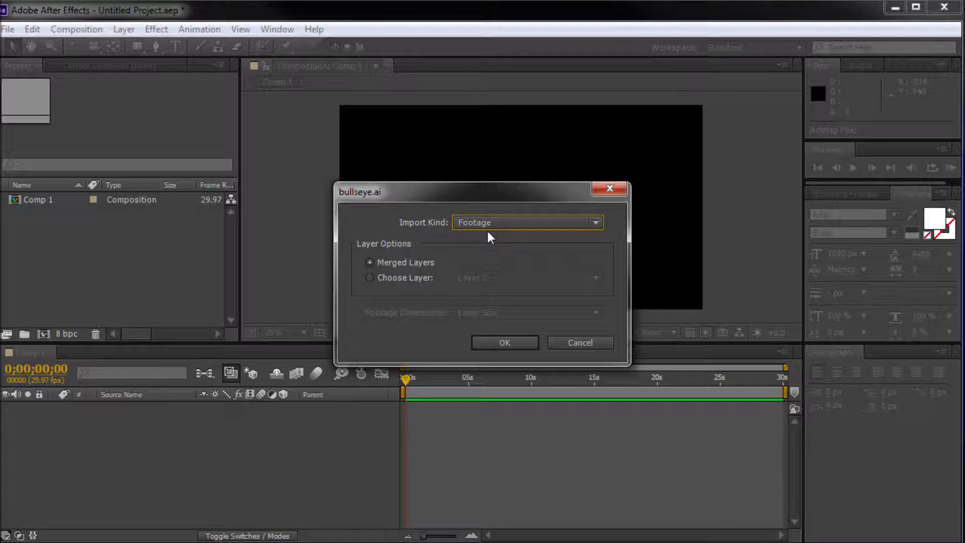
left_click(501, 222)
left_click(459, 222)
left_click(500, 224)
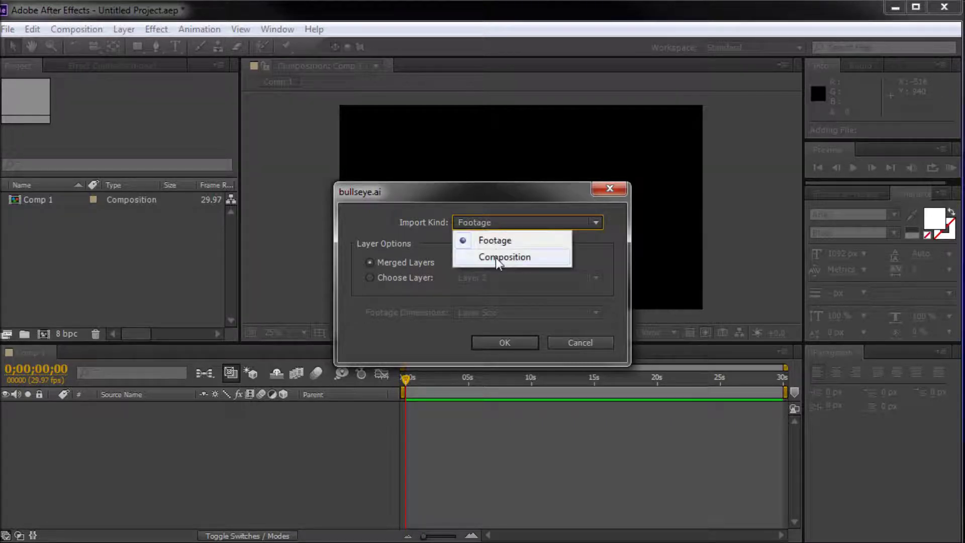
left_click(499, 258)
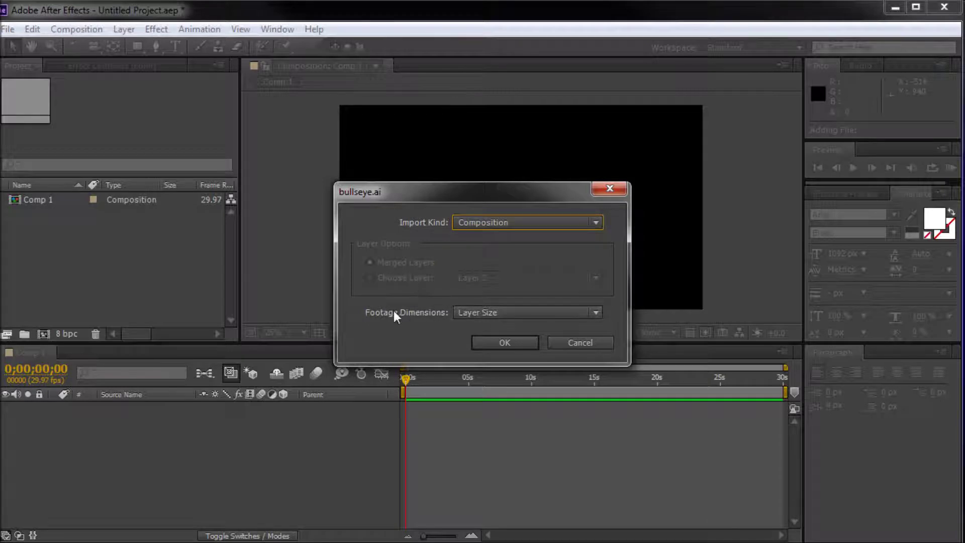
- Import bullseye.ai as a composition with its footage dimensions set to Layer Size
left_click(459, 313)
left_click(483, 329)
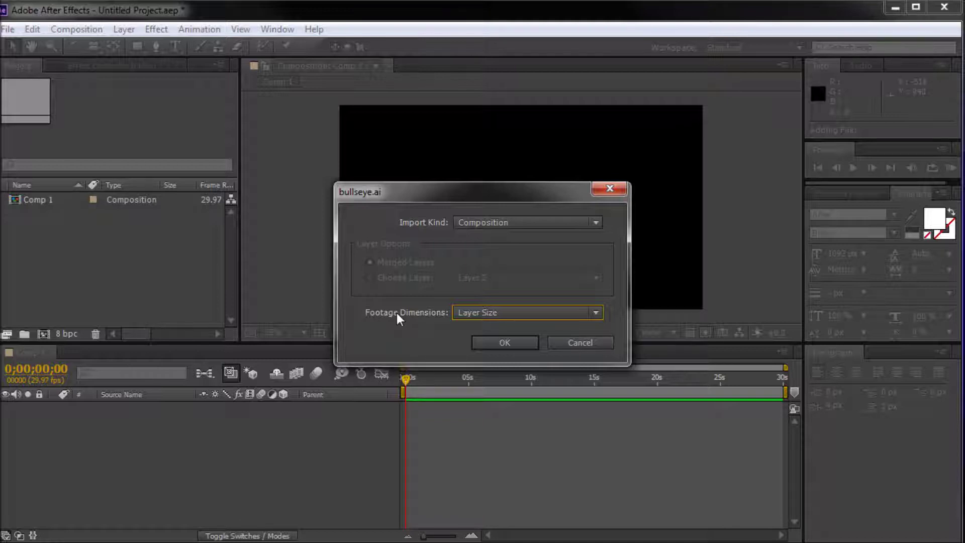
left_click(490, 344)
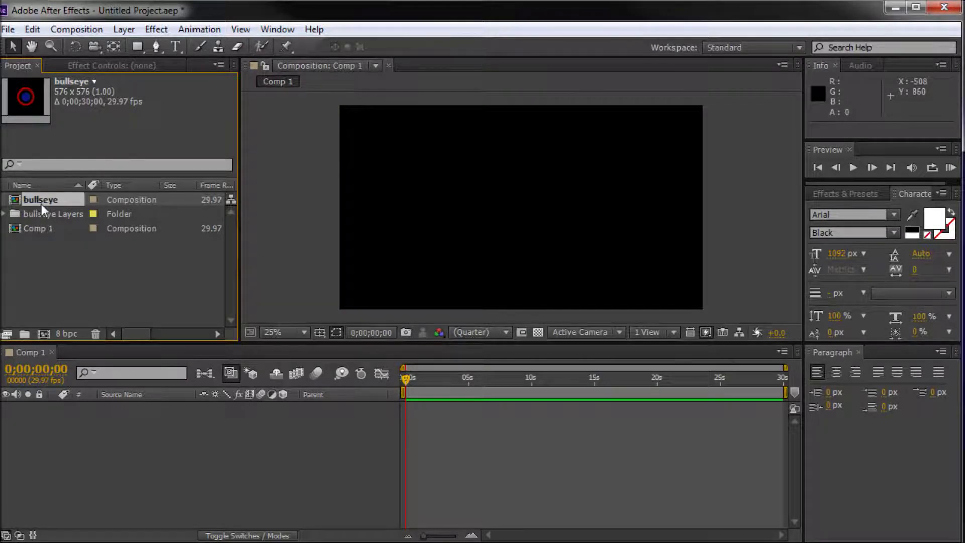
- Add both Illustrator layer files from the bullseye Layers folder to the Comp 1 timeline
left_click(42, 218)
left_click(3, 215)
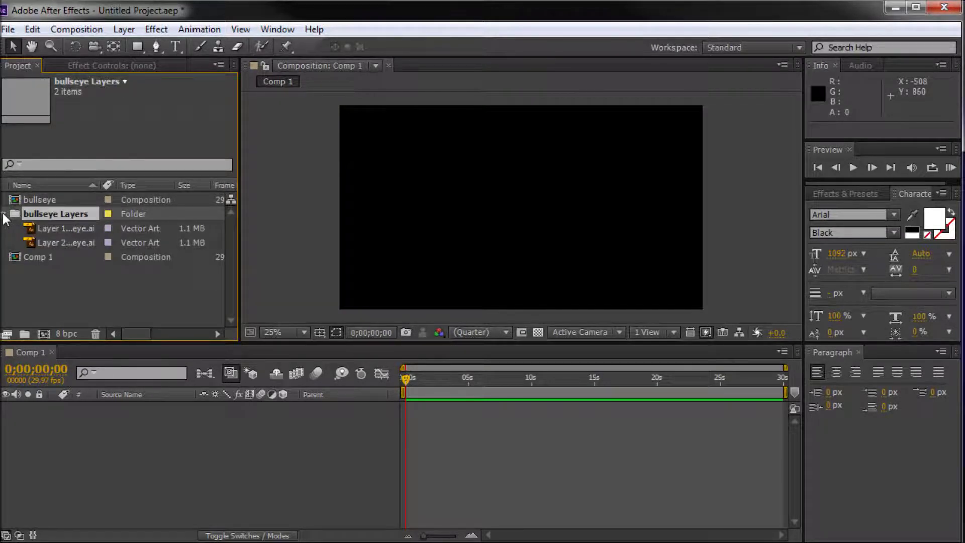
left_click(3, 216)
left_click(6, 217)
left_click(65, 229)
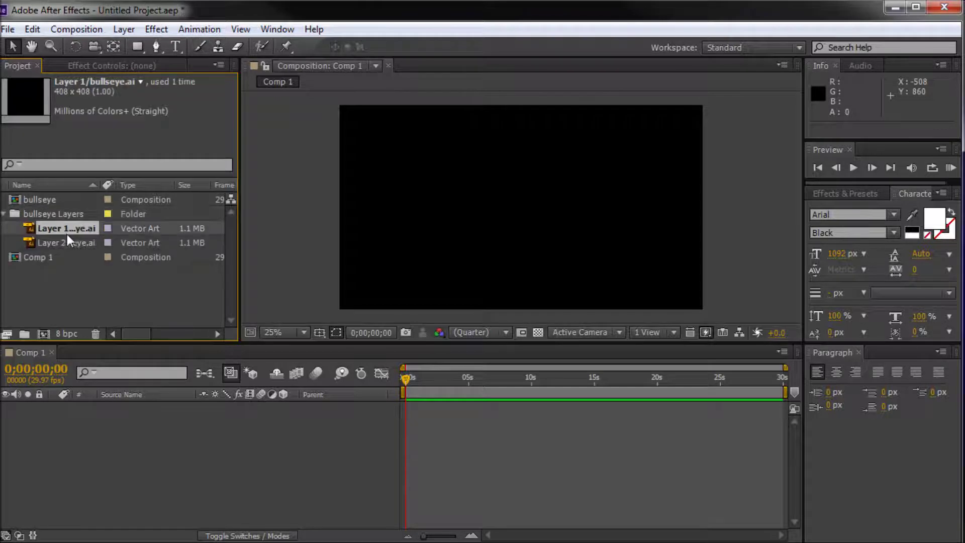
left_click(65, 242, "shift")
left_click_drag(65, 244, 112, 437)
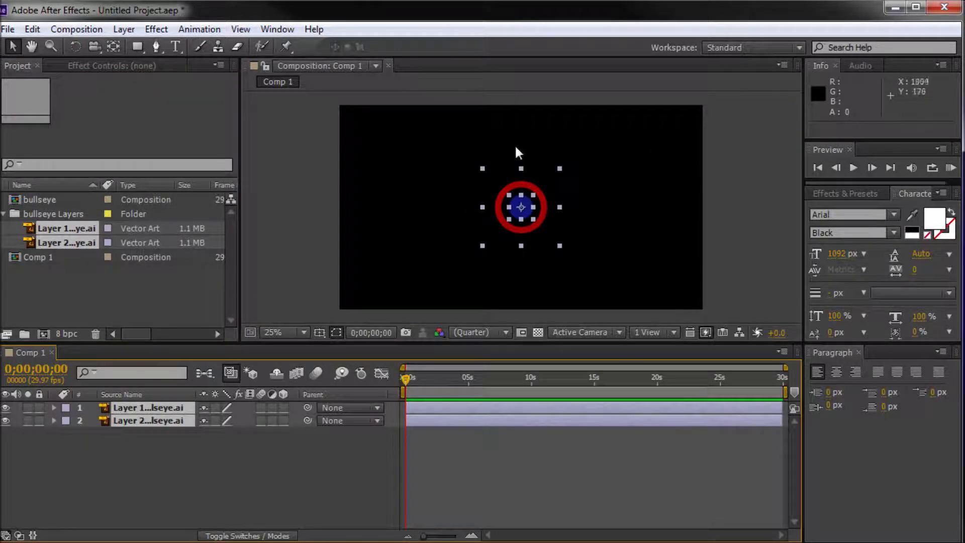
- Enlarge both bullseye layers together until the outer layer's bounds nearly fill the composition height, then shift them slightly and deselect
left_click(707, 173)
left_click_drag(318, 141, 607, 276)
left_click_drag(561, 249, 677, 309)
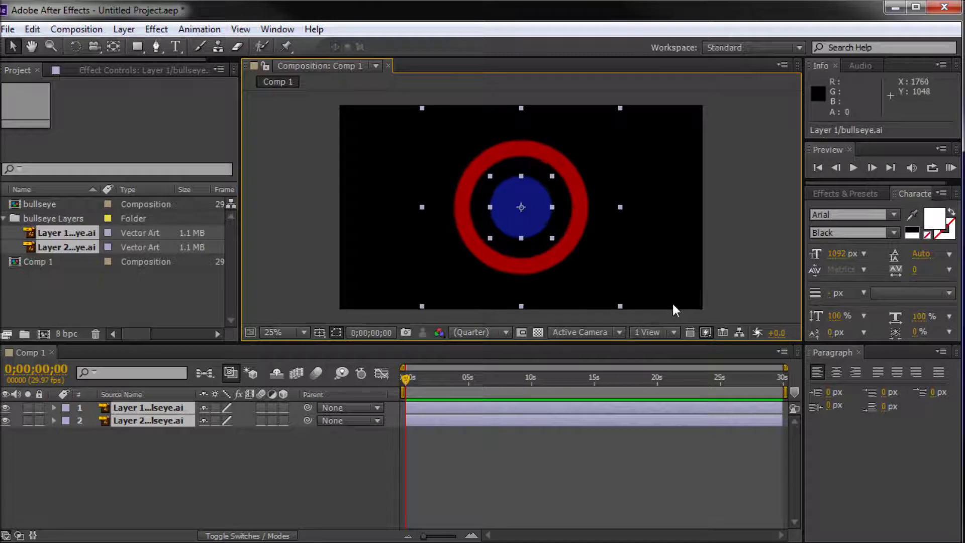
left_click_drag(574, 216, 571, 218)
left_click(727, 177)
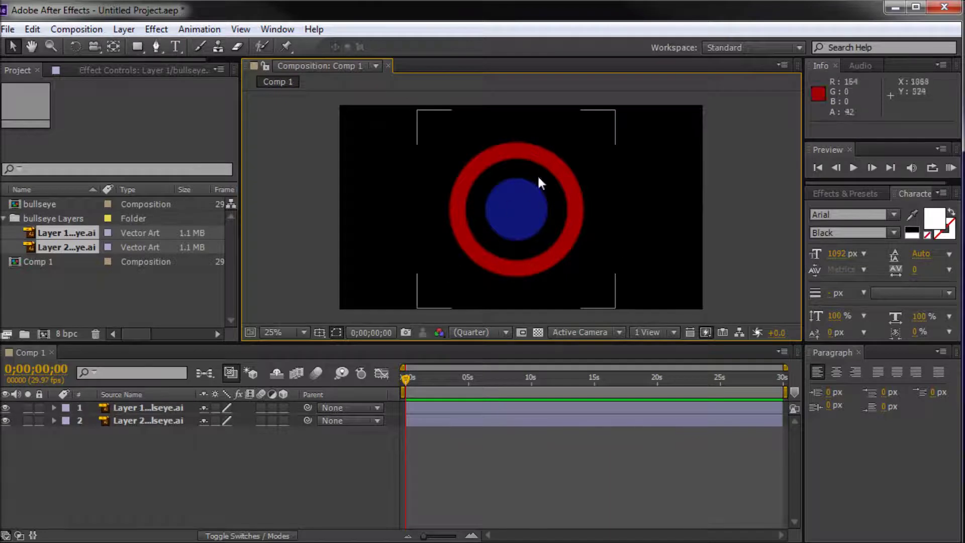
- Turn on Continuously Rasterize for both bullseye layers, check their edges close up, and deselect them
left_click(518, 221)
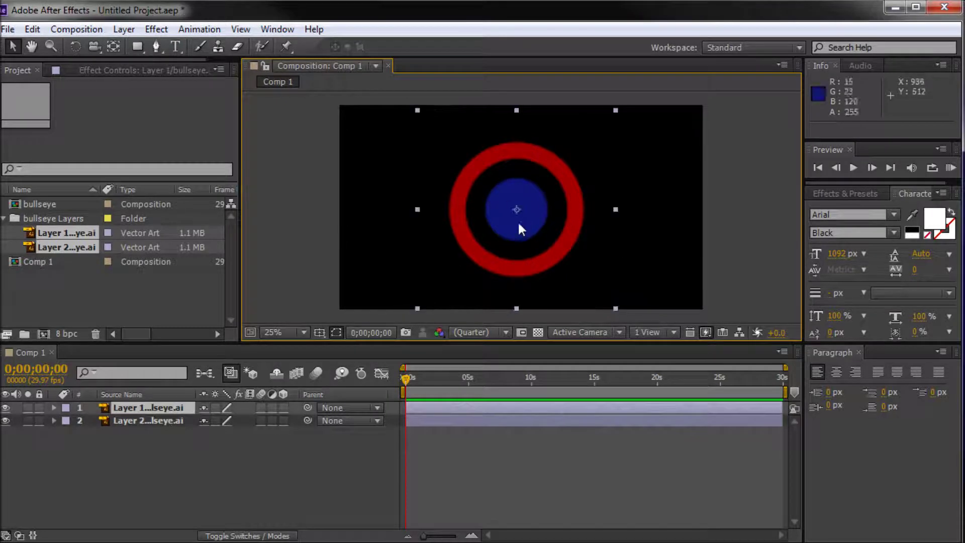
left_click(215, 408)
left_click(215, 420)
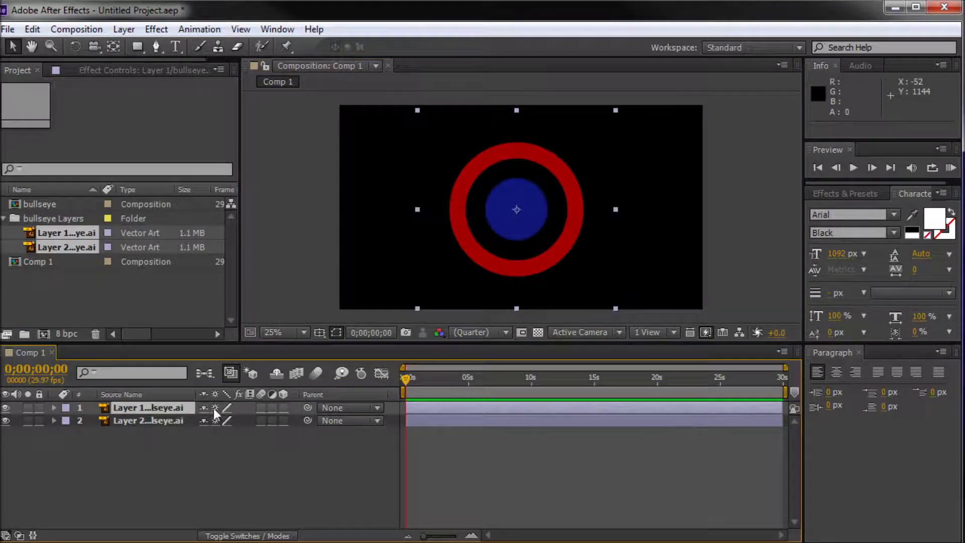
key("period")
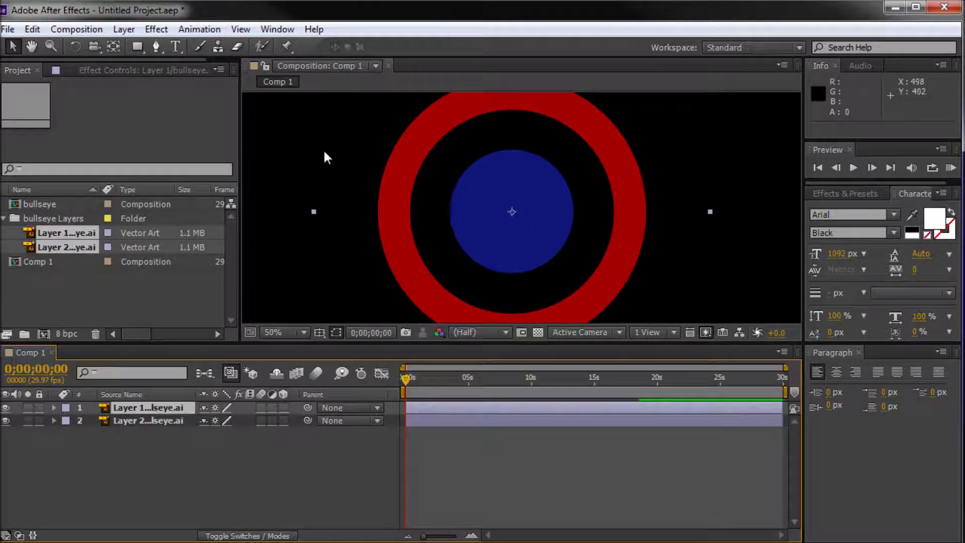
key("comma")
left_click(731, 174)
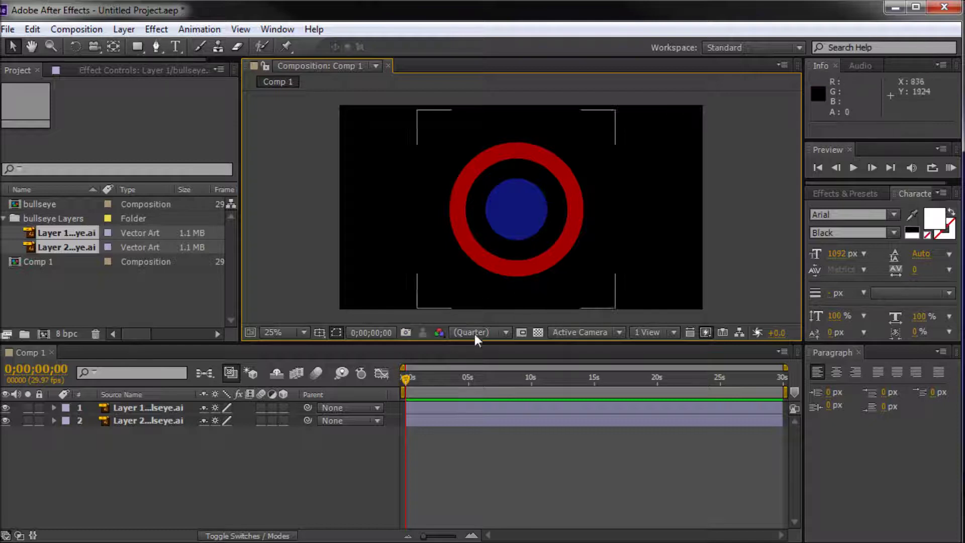
- Expand the Layer 1 bullseye layer's properties in the timeline and make that layer 3D
left_click(190, 433)
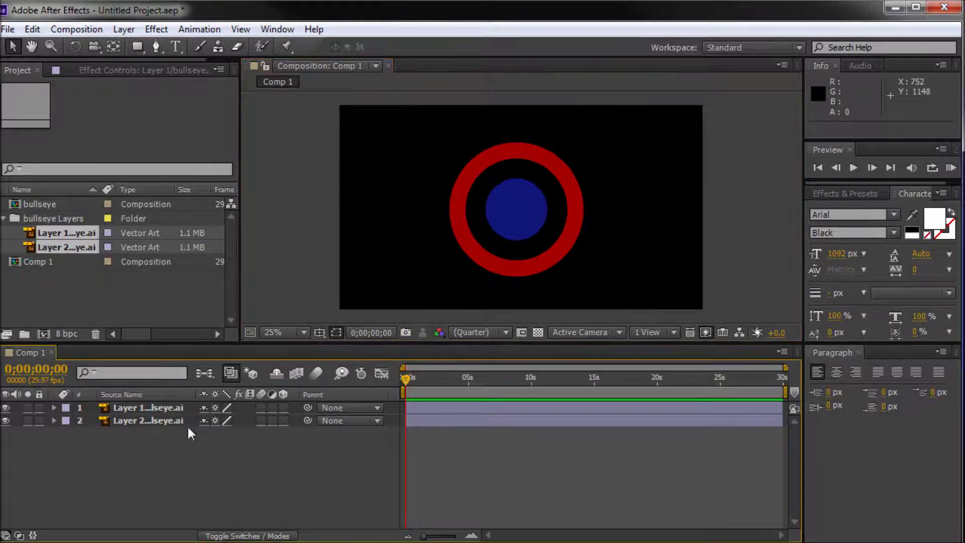
left_click(151, 407)
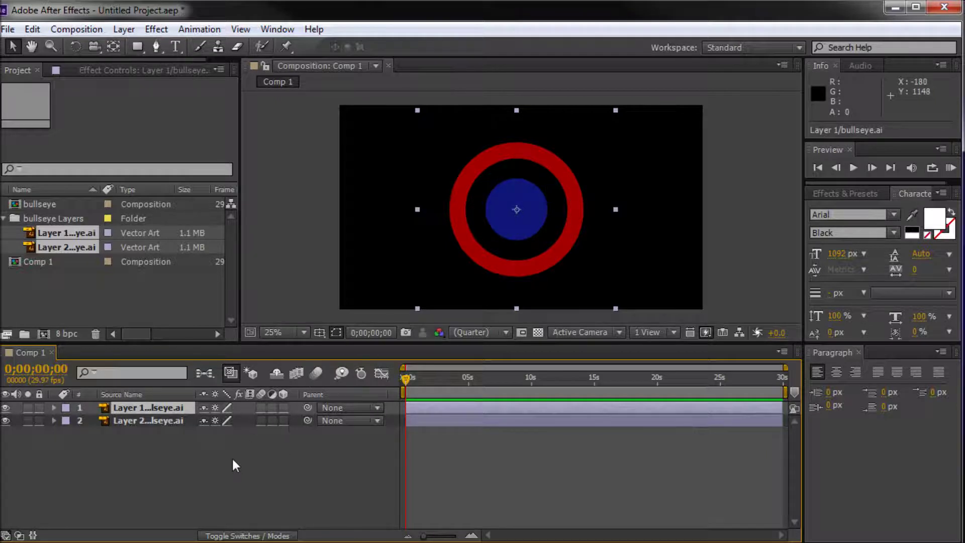
left_click(170, 423)
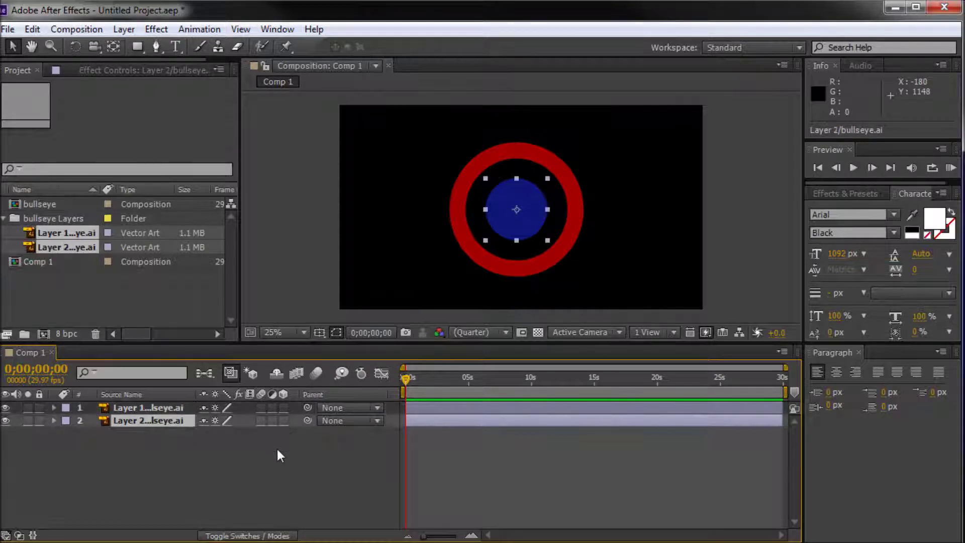
left_click(158, 409)
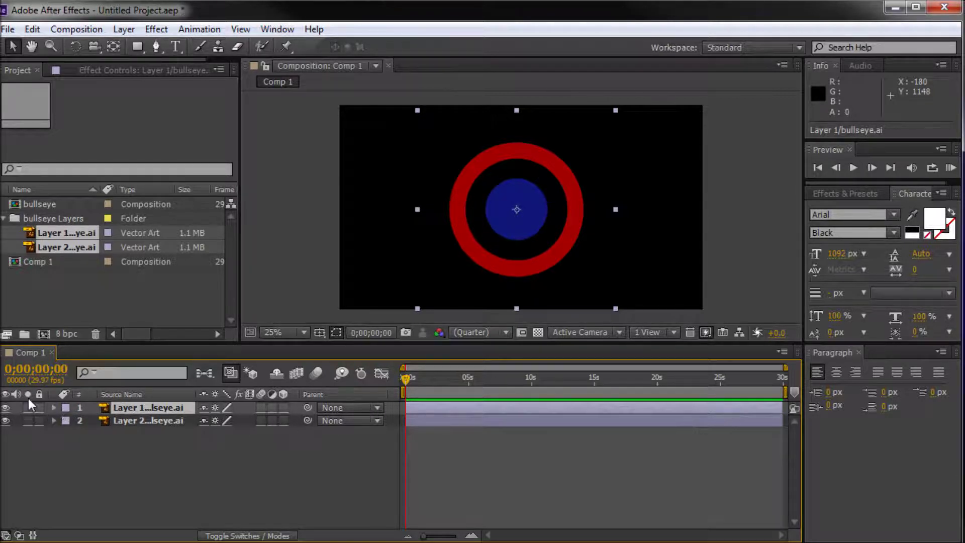
left_click(53, 408)
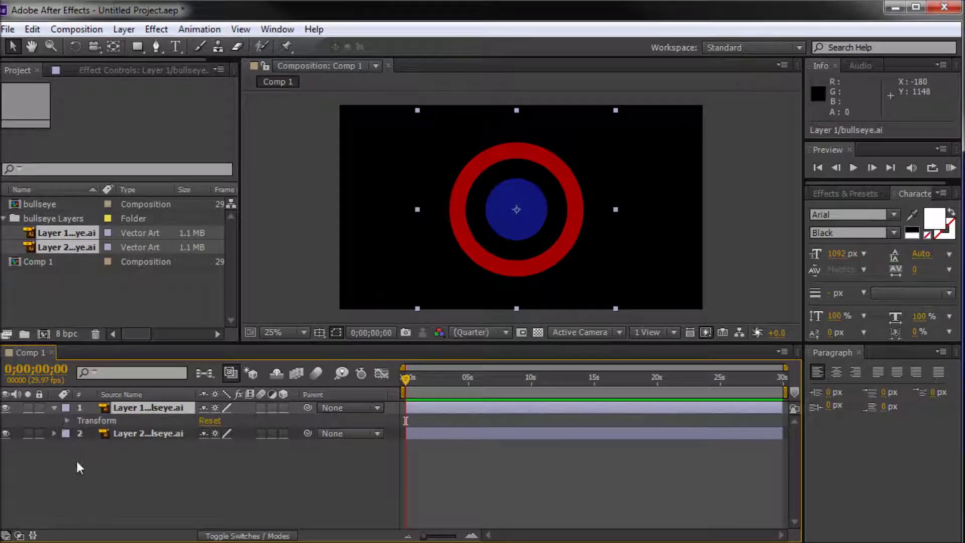
left_click(91, 421)
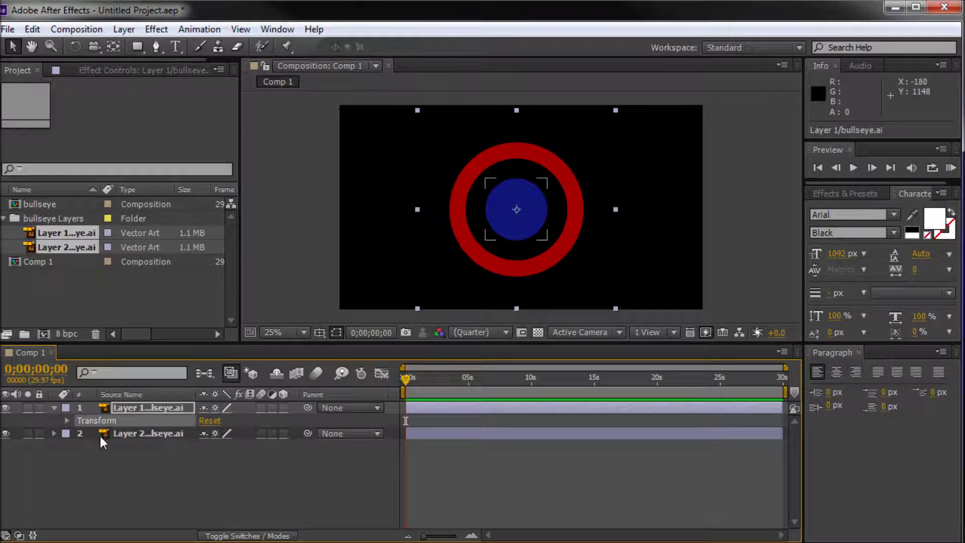
left_click(284, 408)
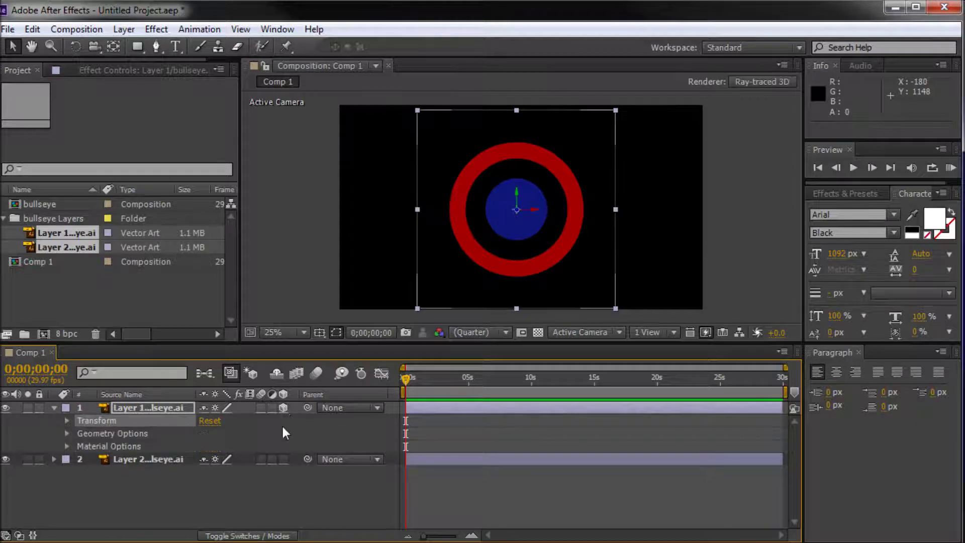
- Change Comp 1's renderer to Classic 3D and reselect the Layer 1 bullseye layer
left_click(762, 81)
left_click(409, 253)
left_click(405, 271)
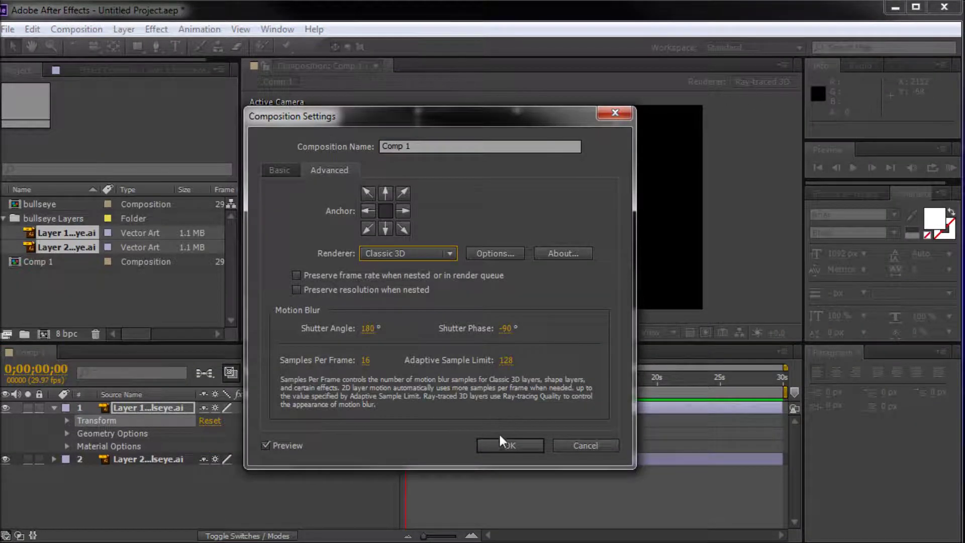
left_click(506, 445)
left_click(743, 163)
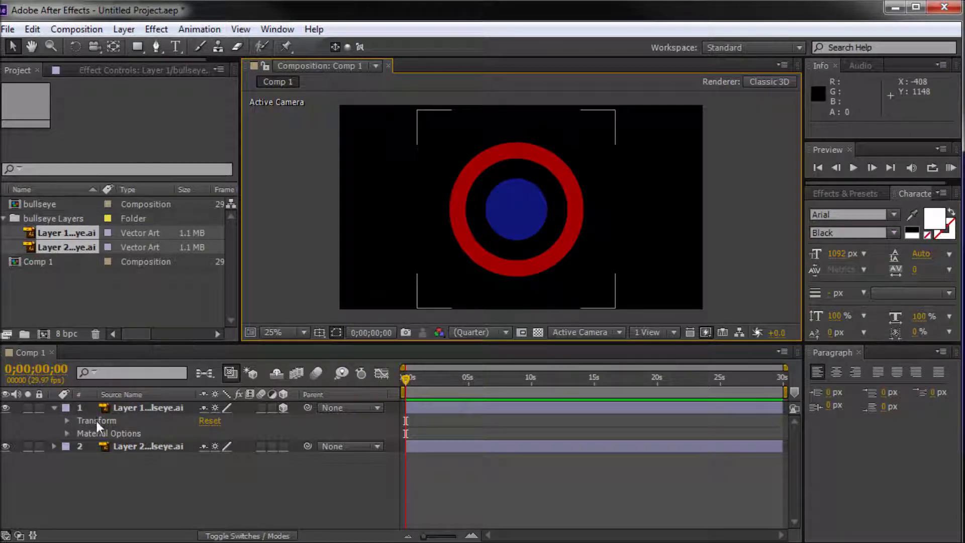
left_click(107, 409)
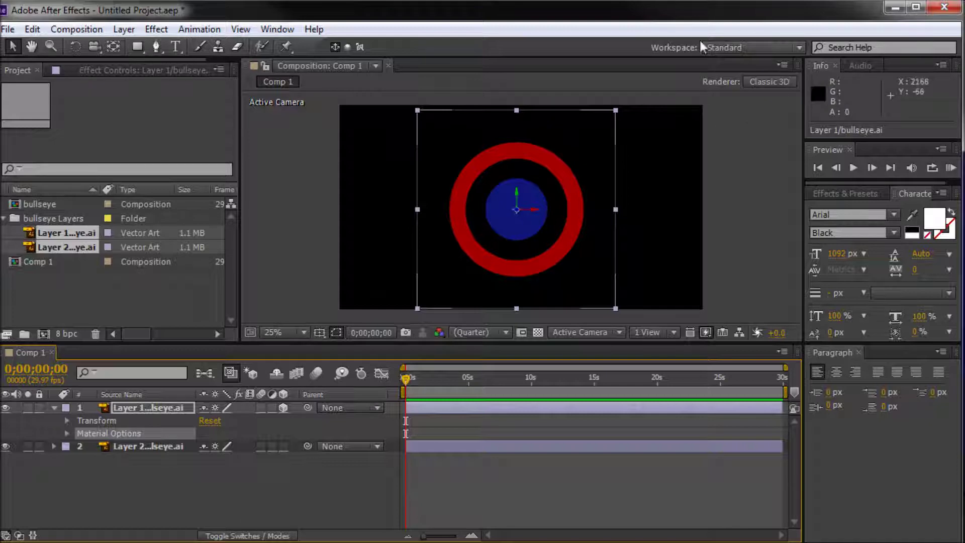
- Set Comp 1's renderer to Ray-traced 3D in its composition settings
left_click(769, 82)
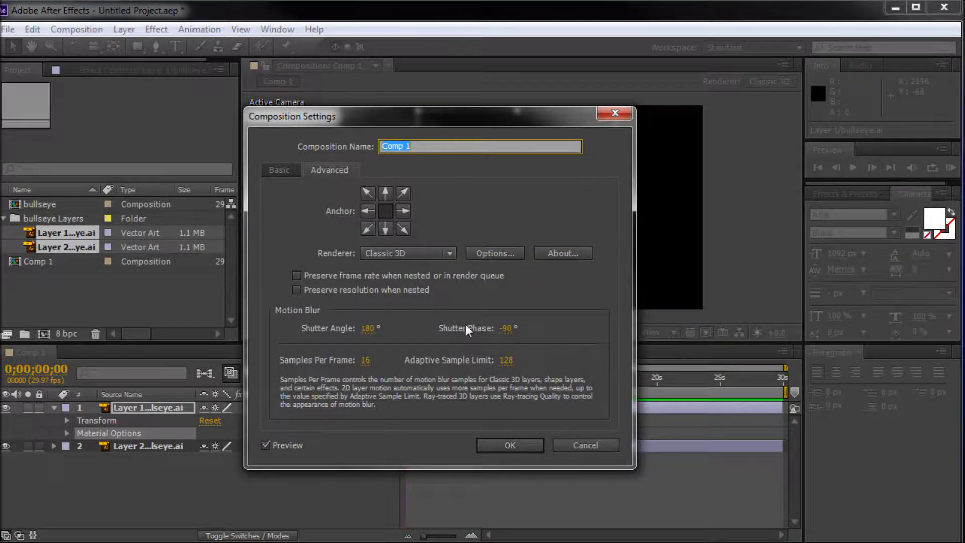
left_click(585, 446)
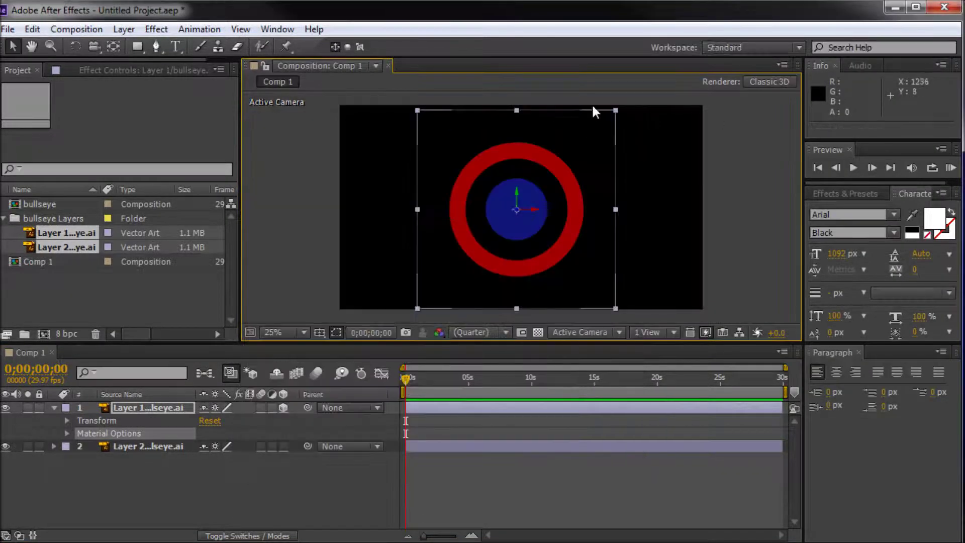
left_click(757, 84)
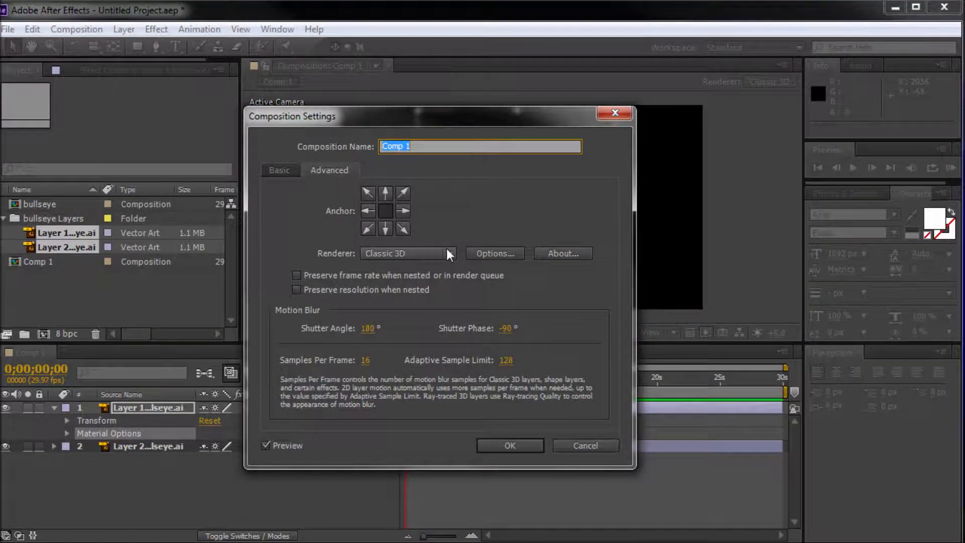
left_click(421, 250)
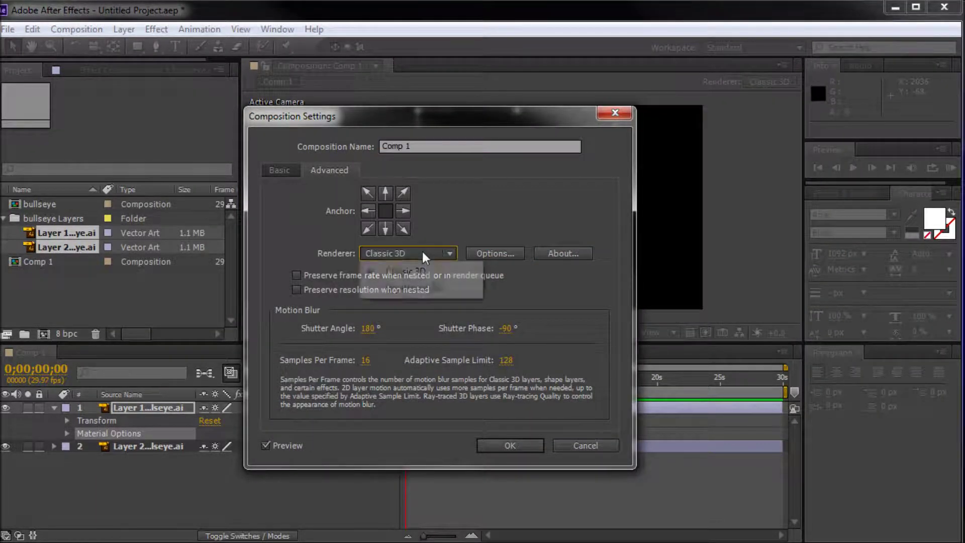
left_click(415, 285)
left_click(511, 446)
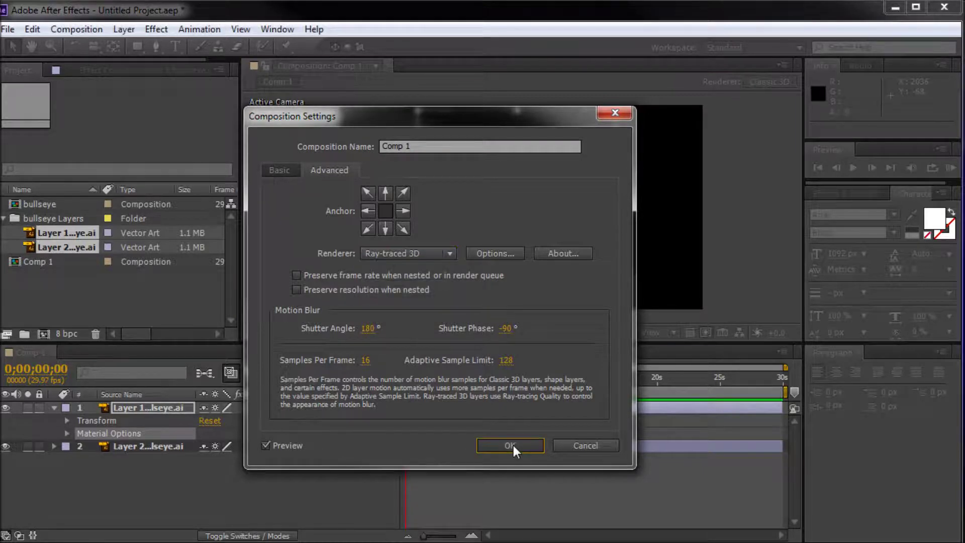
- Examine the Curvature and Segments properties in the Layer 1 bullseye layer's Geometry Options, and collapse and deselect the layer
left_click(98, 433)
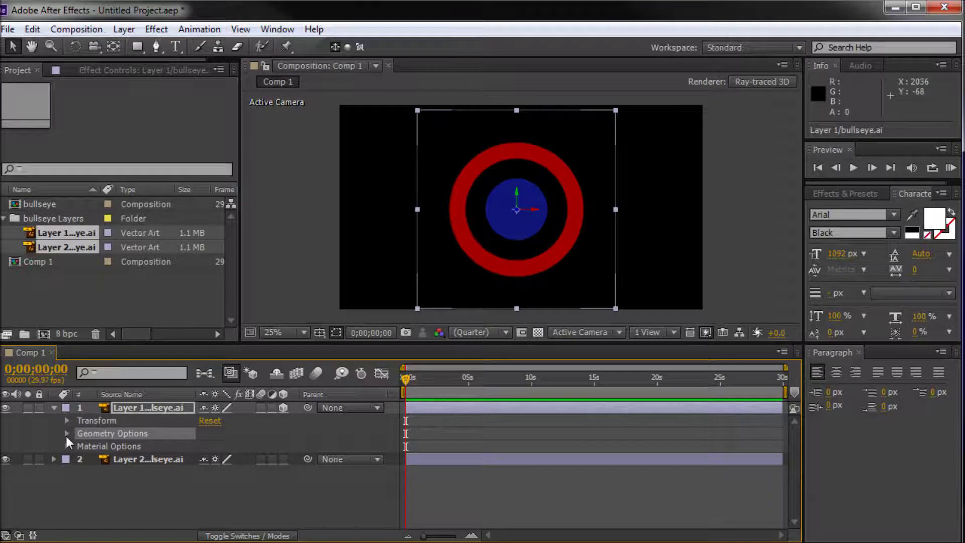
left_click(65, 434)
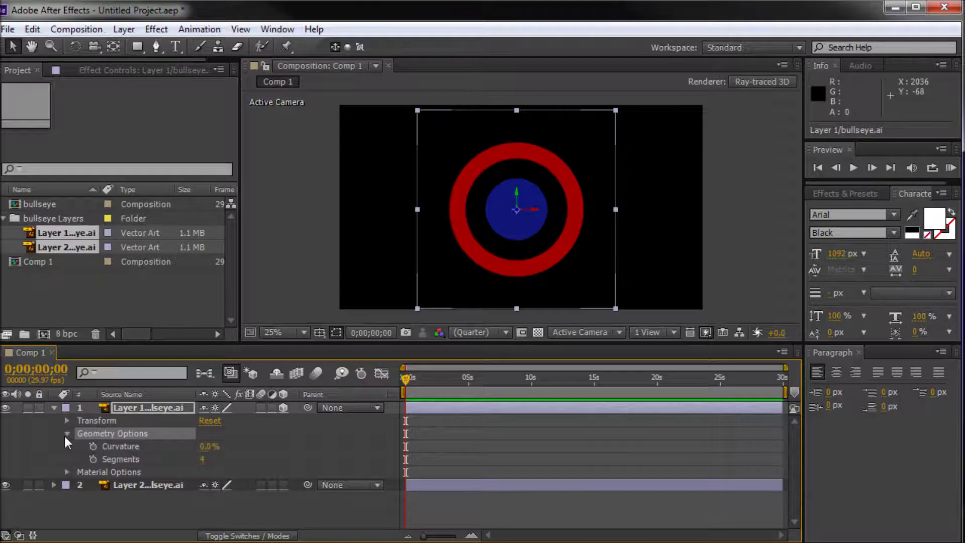
left_click(135, 461)
left_click(132, 449)
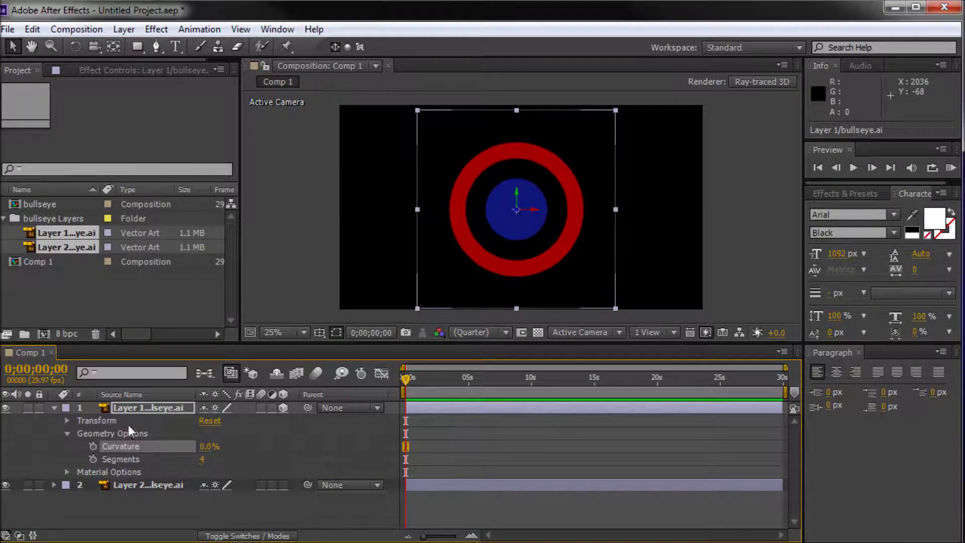
left_click(120, 456)
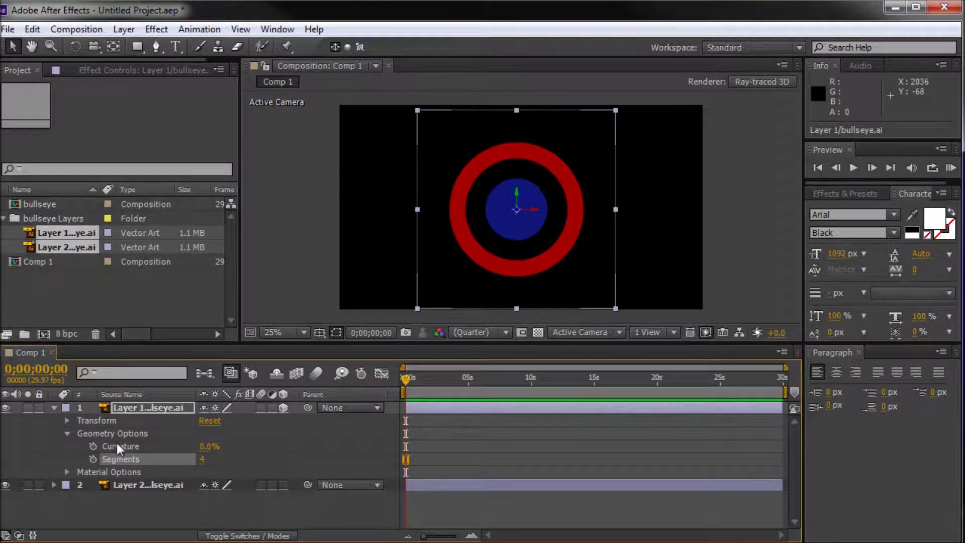
left_click(117, 443)
left_click(67, 433)
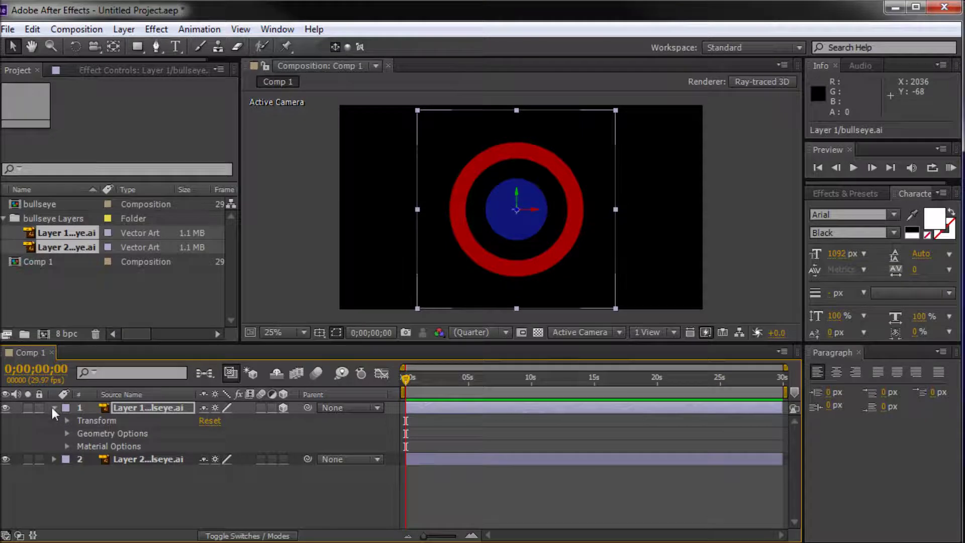
left_click(53, 408)
left_click(124, 448)
- Make the Layer 2 bullseye layer 3D as well and deselect it
left_click(131, 420)
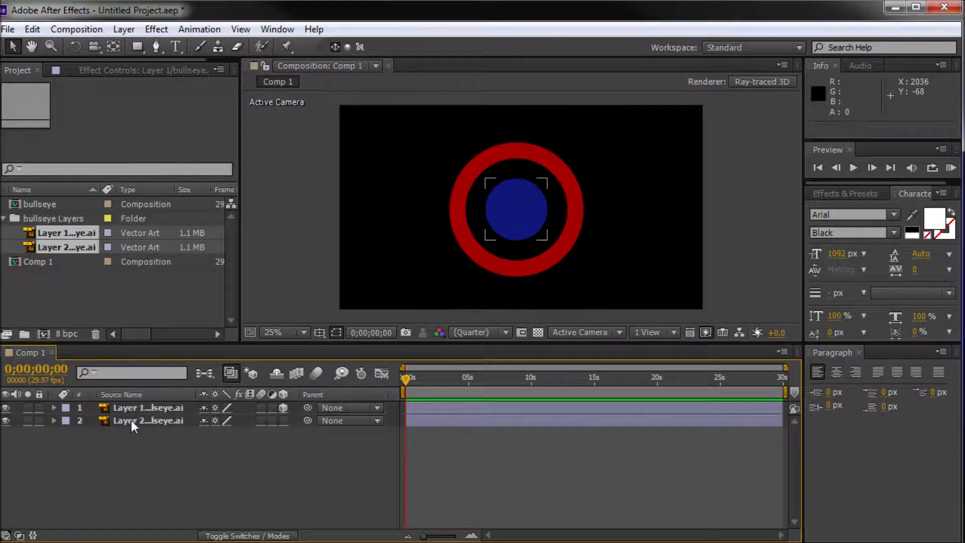
left_click(282, 419)
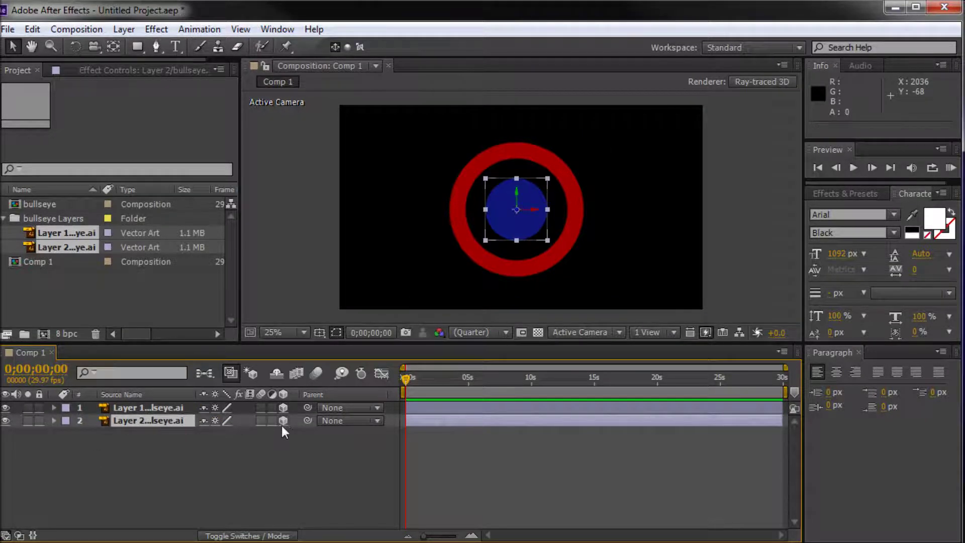
left_click(280, 458)
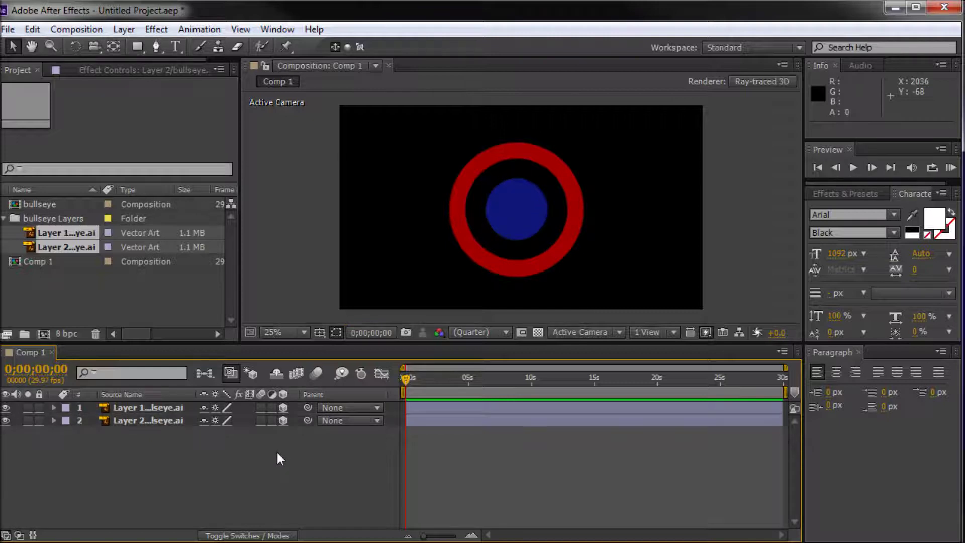
- Create shapes from the Layer 1 bullseye vector layer and compare the new outlines layer with its source layer
left_click(147, 408)
left_click(121, 30)
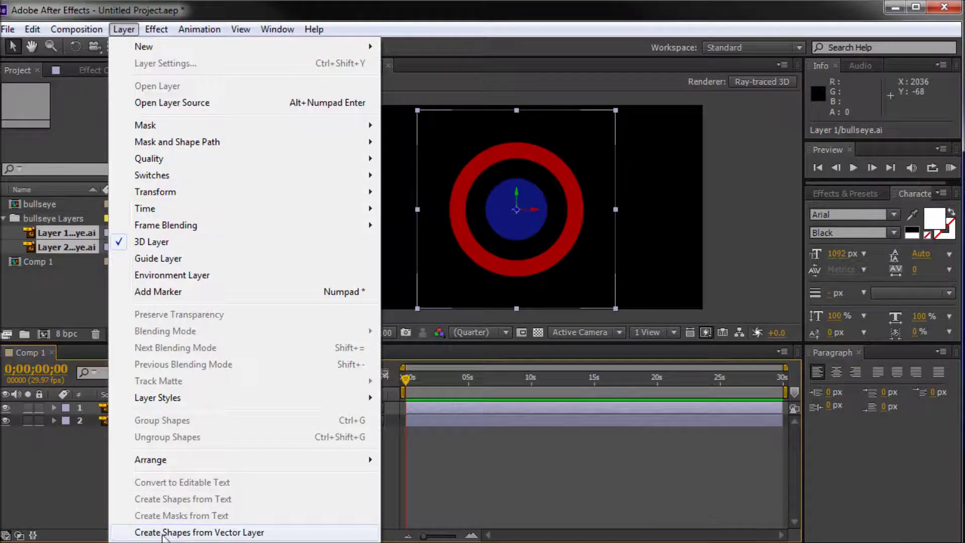
left_click(211, 532)
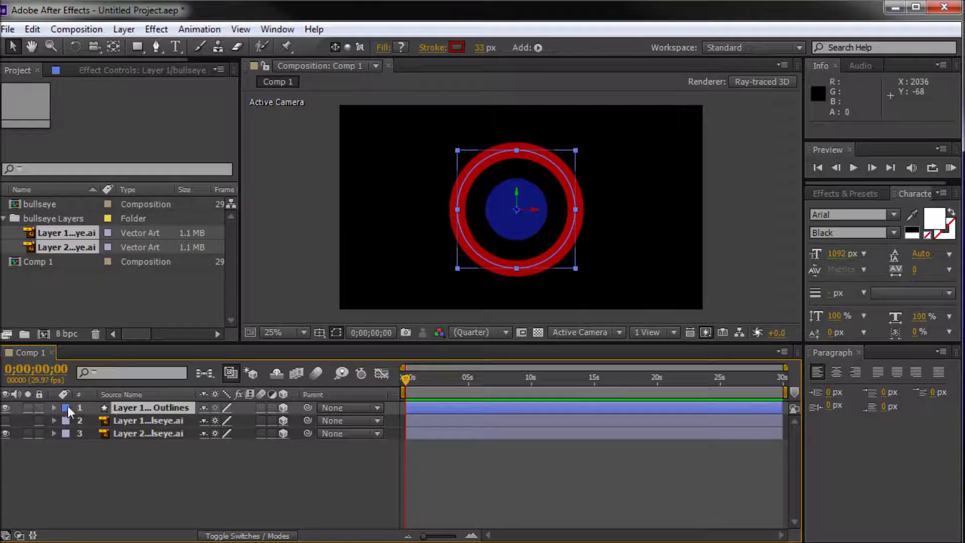
left_click(133, 421)
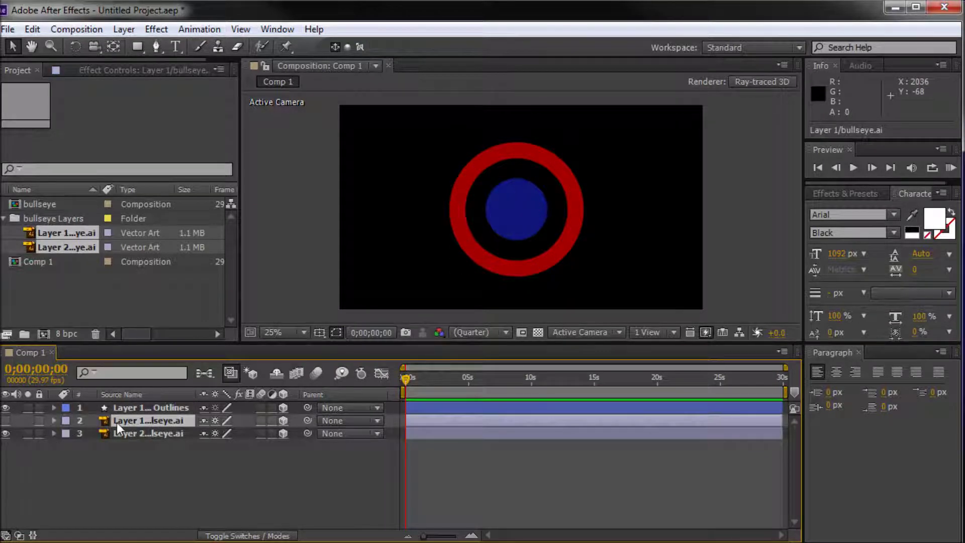
left_click(5, 420)
left_click(128, 410)
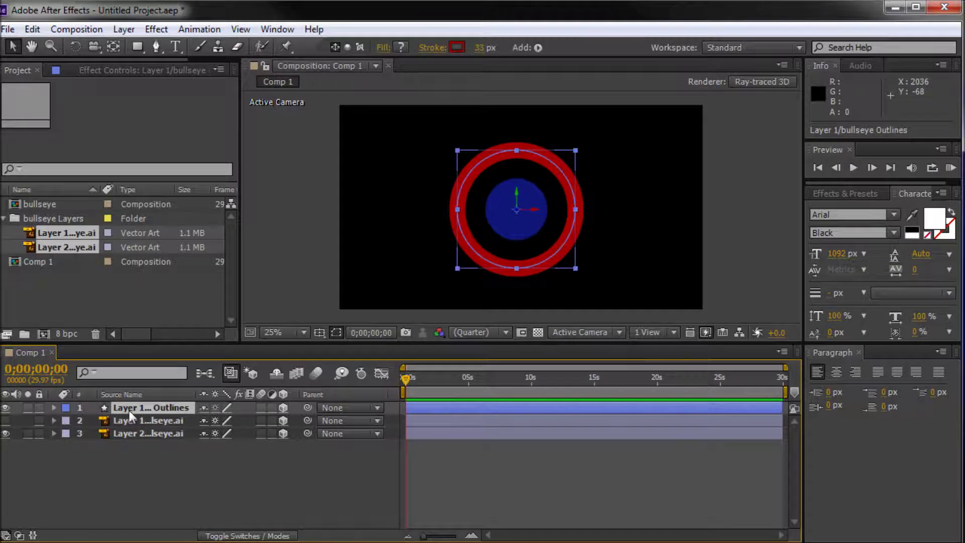
- Create shapes from the Layer 2 bullseye vector layer
left_click(151, 432)
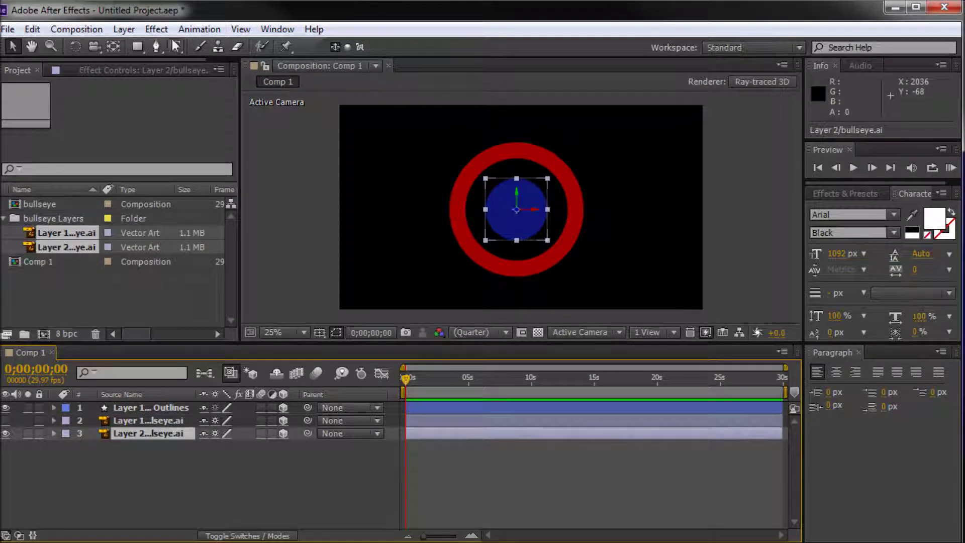
left_click(123, 29)
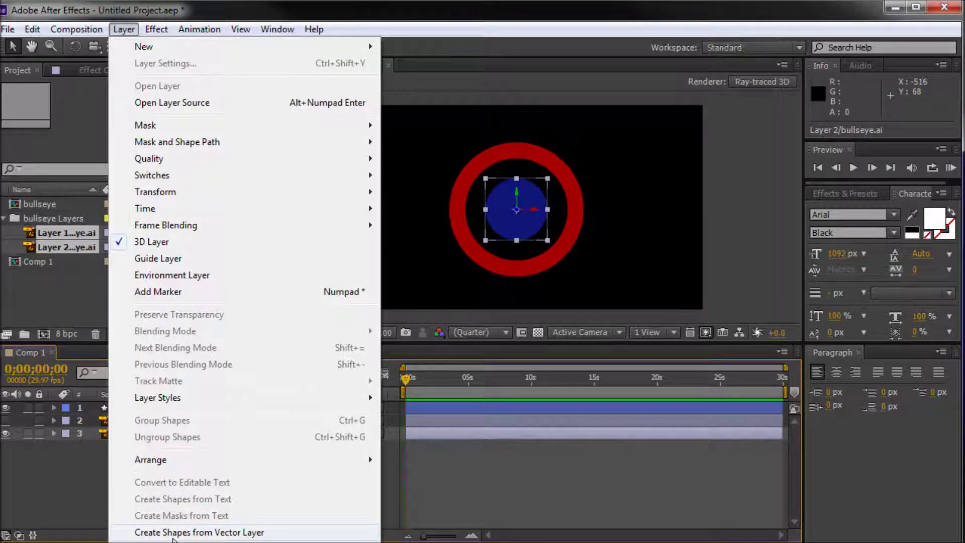
left_click(259, 533)
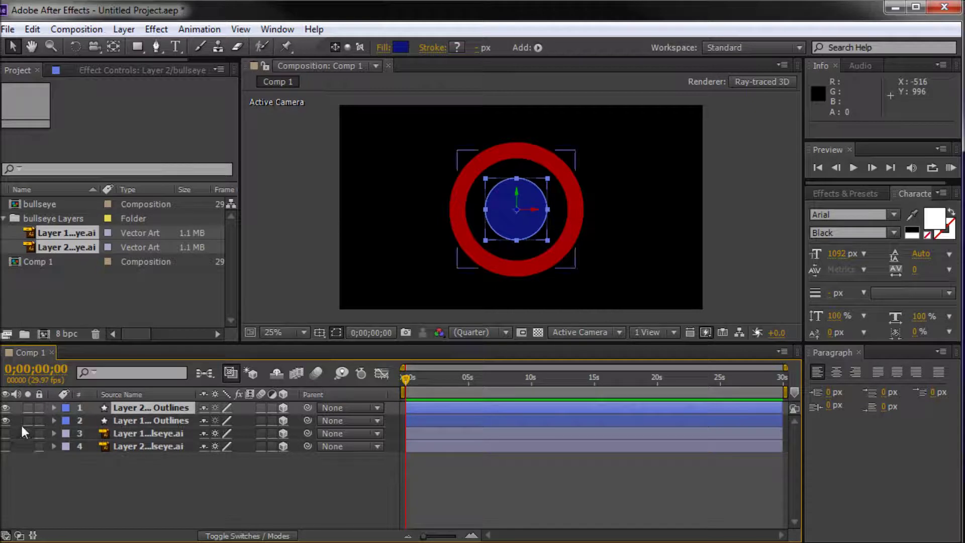
- Mark both original Illustrator layers as shy and hide shy layers so only the two outlines layers are listed in the timeline
left_click(137, 420)
left_click(137, 407)
left_click(132, 434)
left_click(129, 447)
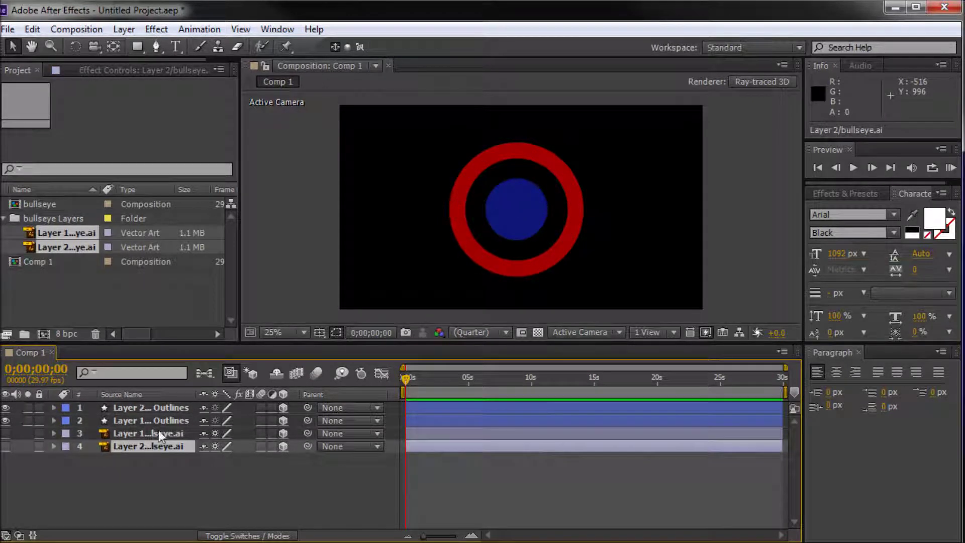
left_click(277, 372)
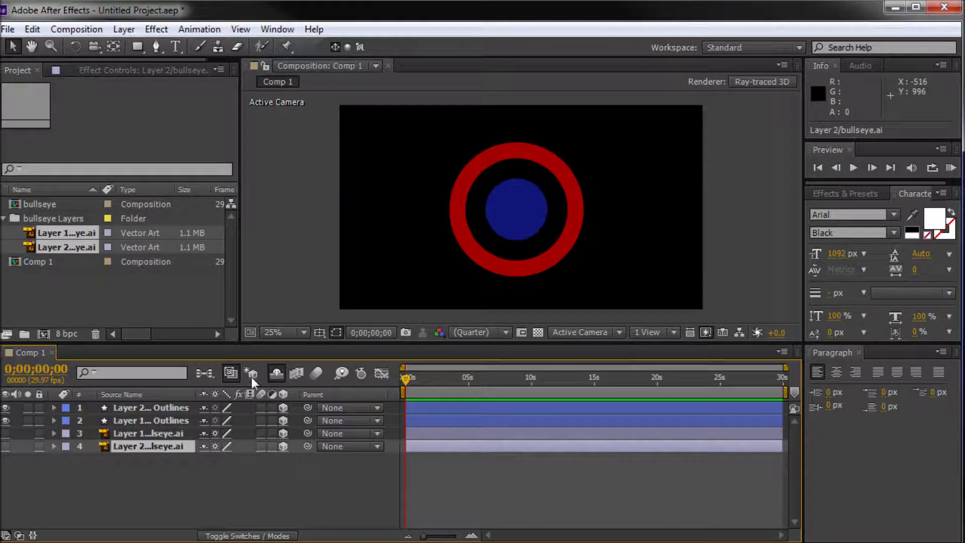
left_click(203, 433)
left_click(204, 432)
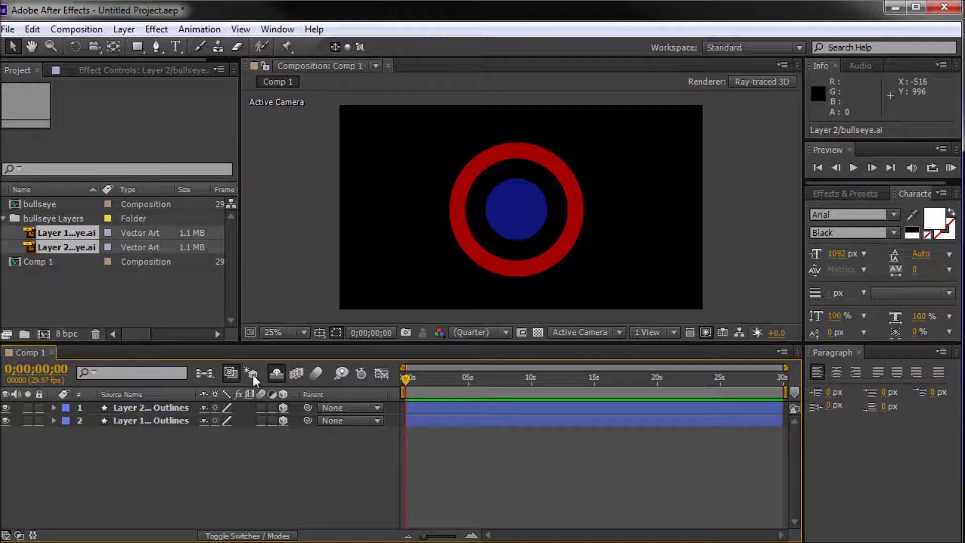
- Toggle the hiding of shy layers off and on repeatedly to compare the timeline with and without the source layers
left_click(275, 372)
left_click(275, 372)
left_click(276, 372)
left_click(275, 372)
left_click(272, 375)
left_click(273, 375)
- Select the Layer 1 outlines shape layer to check it, and switch the selection to the Layer 2 outlines shape layer
left_click(245, 408)
left_click(134, 421)
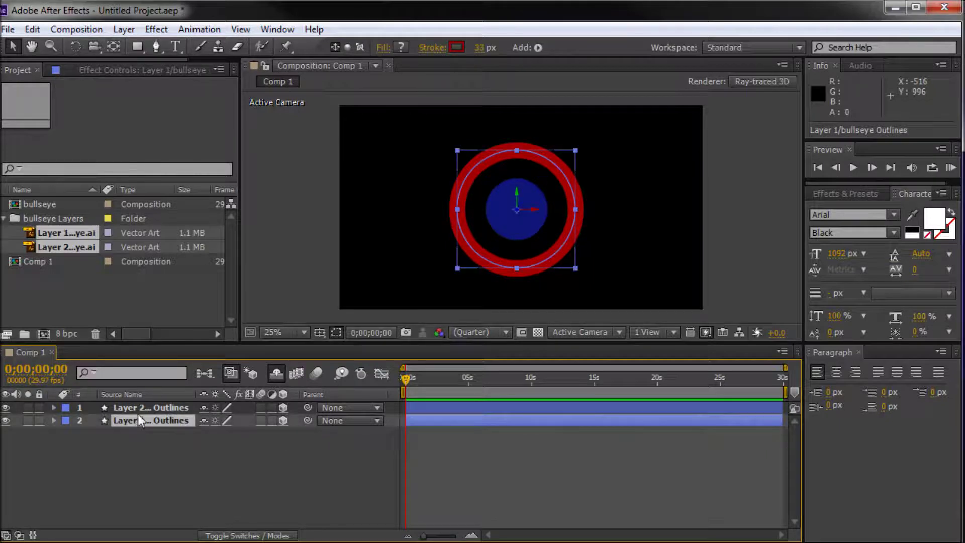
left_click(137, 446)
left_click(138, 407)
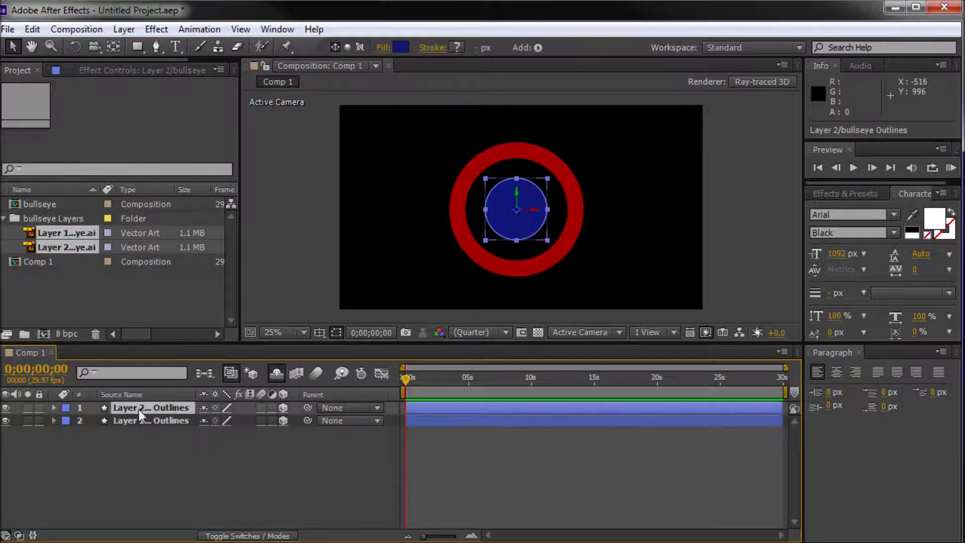
left_click(135, 421)
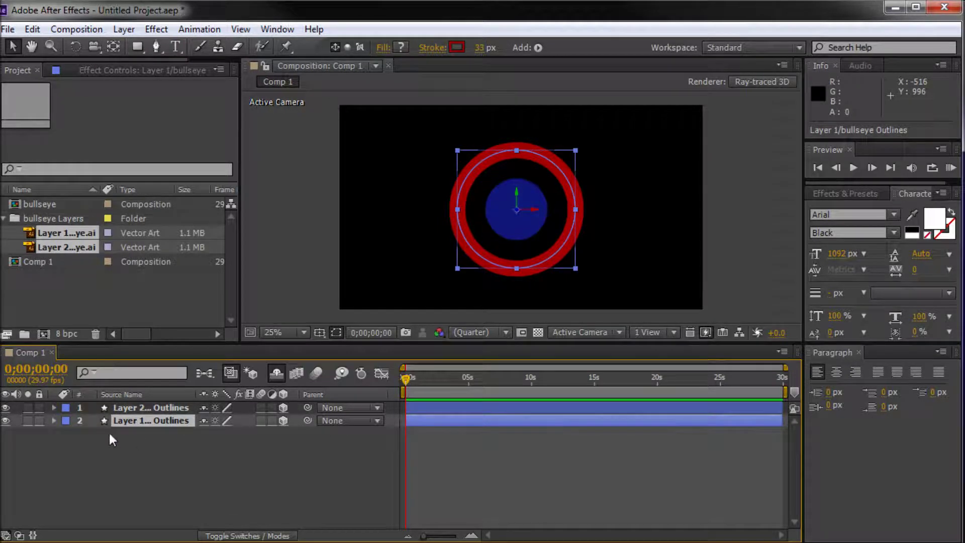
key("Return")
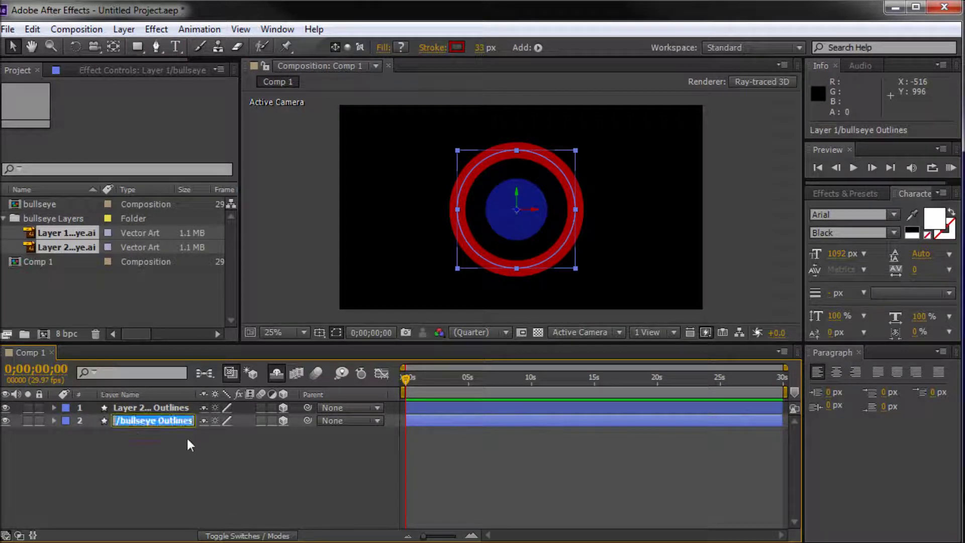
left_click(257, 471)
- Rename the Layer 2 outlines shape layer, which holds the inner circle, as Blue Center
left_click(503, 204)
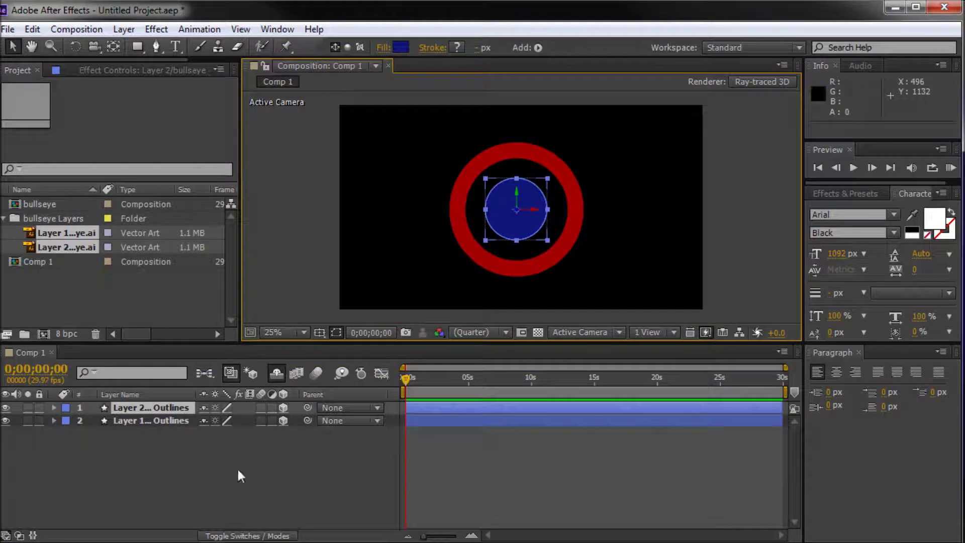
left_click(140, 405)
key("Return")
type("Blue Center")
- Rename the Layer 1 outlines shape layer as Red Ring
left_click(127, 421)
key("Return")
type("Re")
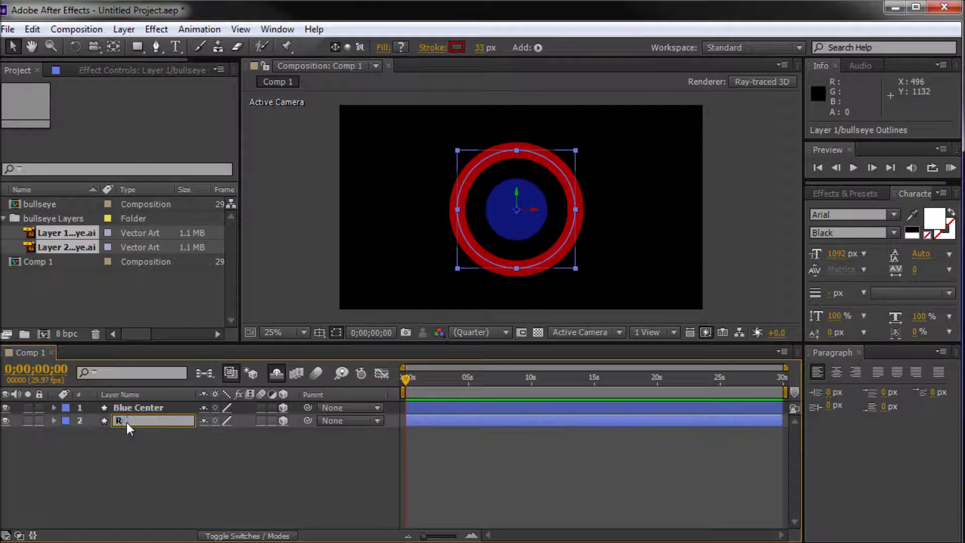
type("d Ring")
key("Return")
left_click(159, 436)
- Expand the Blue Center layer to check its property groups, and collapse it again
left_click(526, 213)
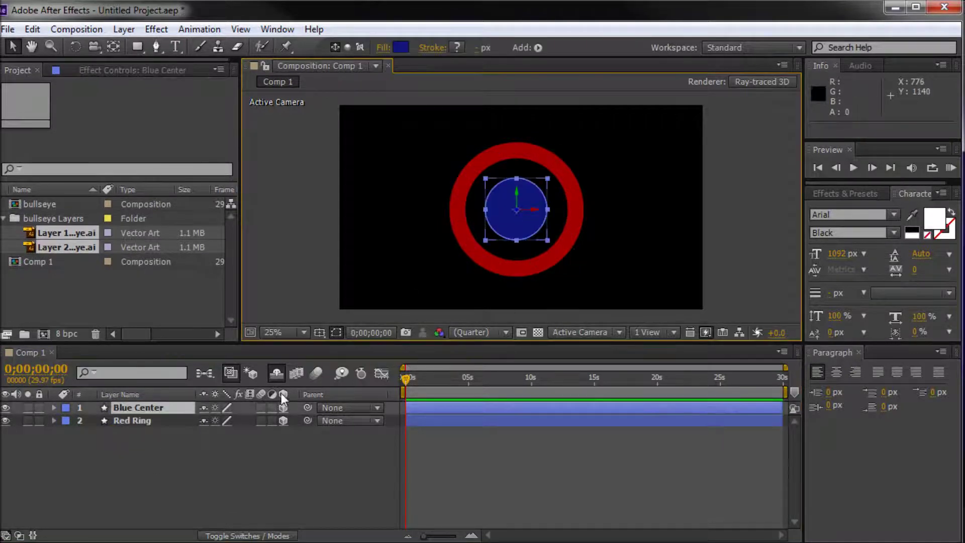
left_click(254, 505)
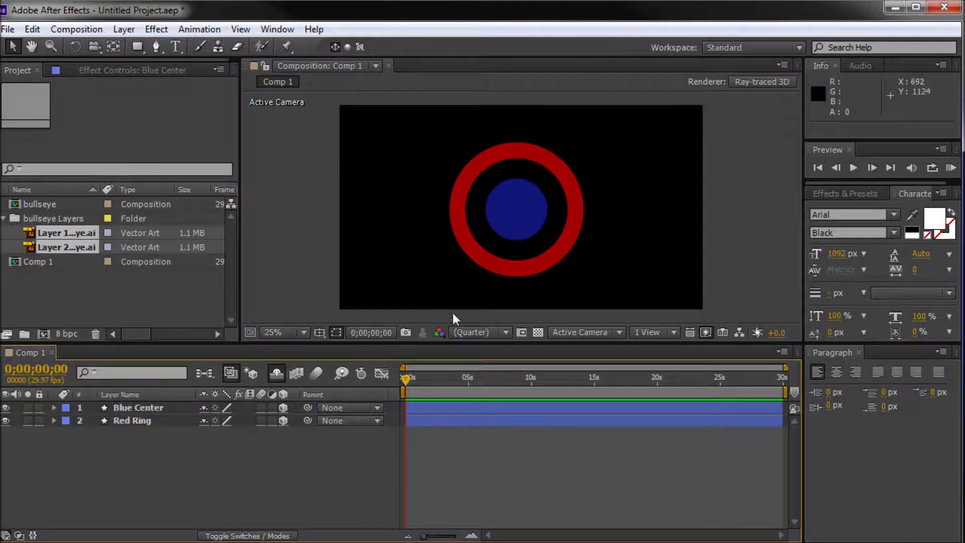
left_click(132, 407)
left_click(53, 407)
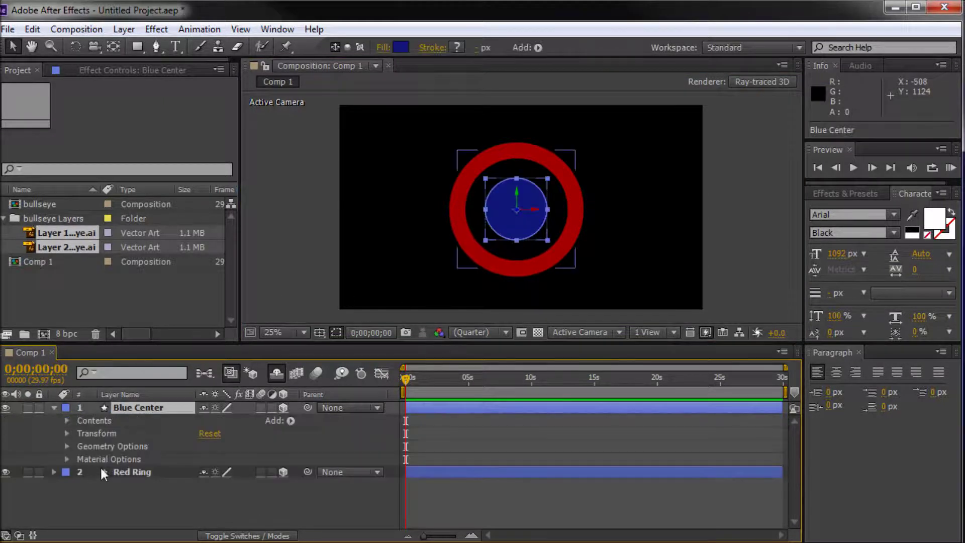
left_click(53, 408)
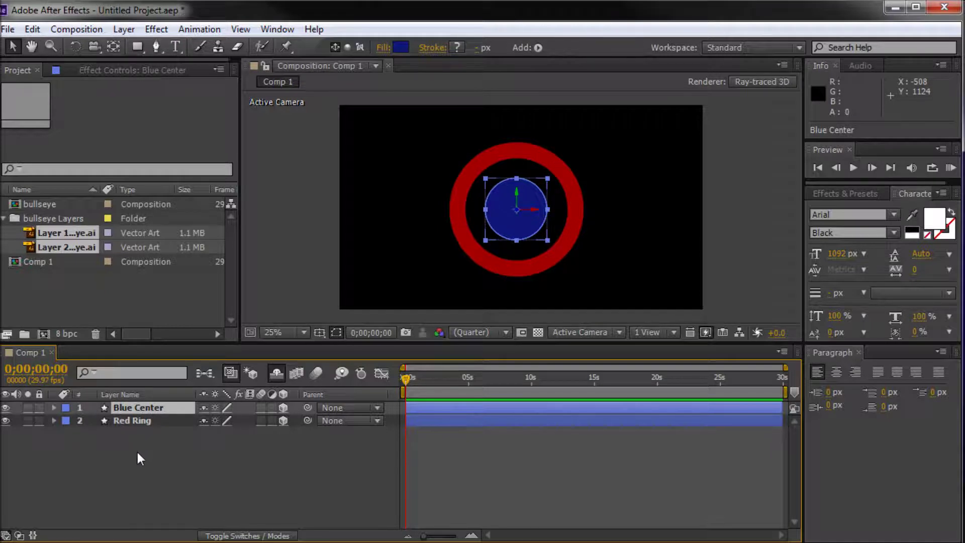
- Set the extrusion depth in the Blue Center layer's geometry options to 75
left_click(54, 408)
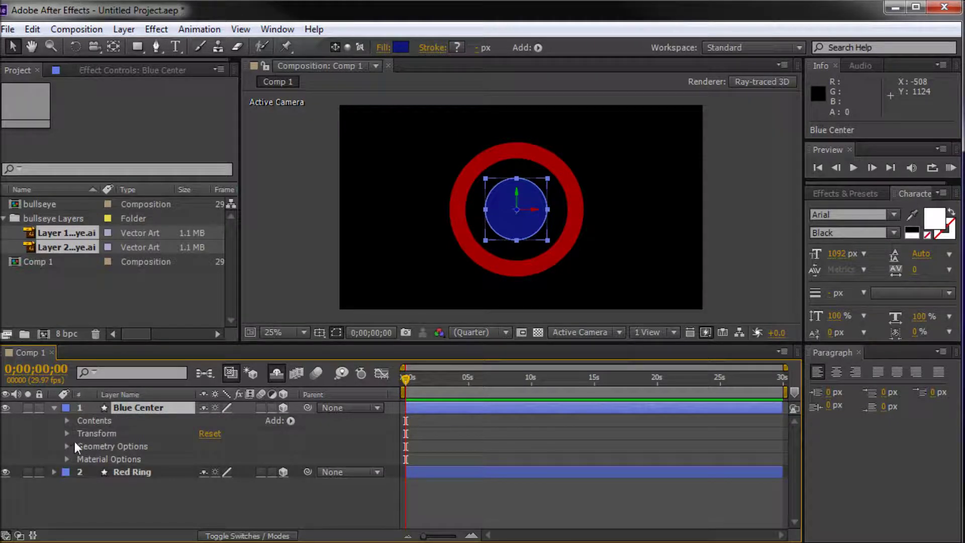
left_click(68, 447)
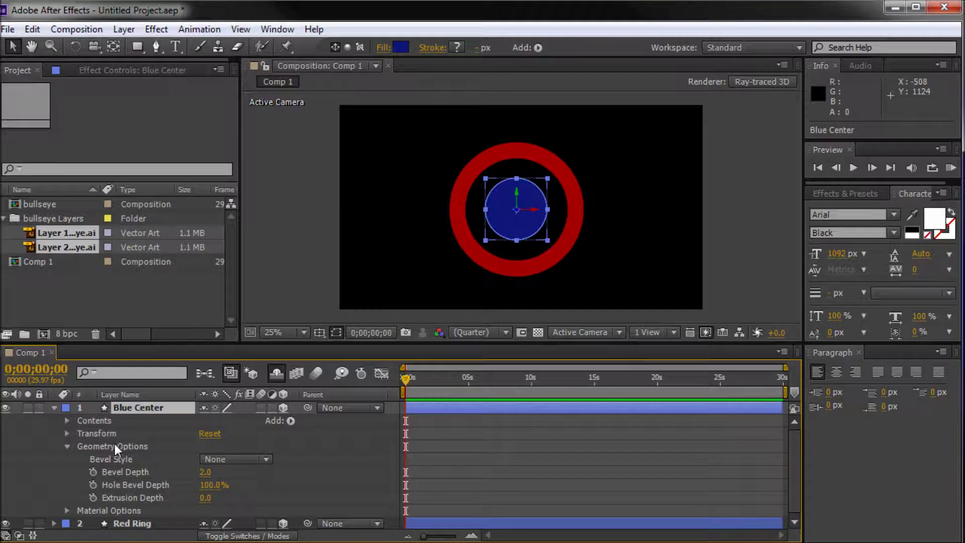
left_click(119, 446)
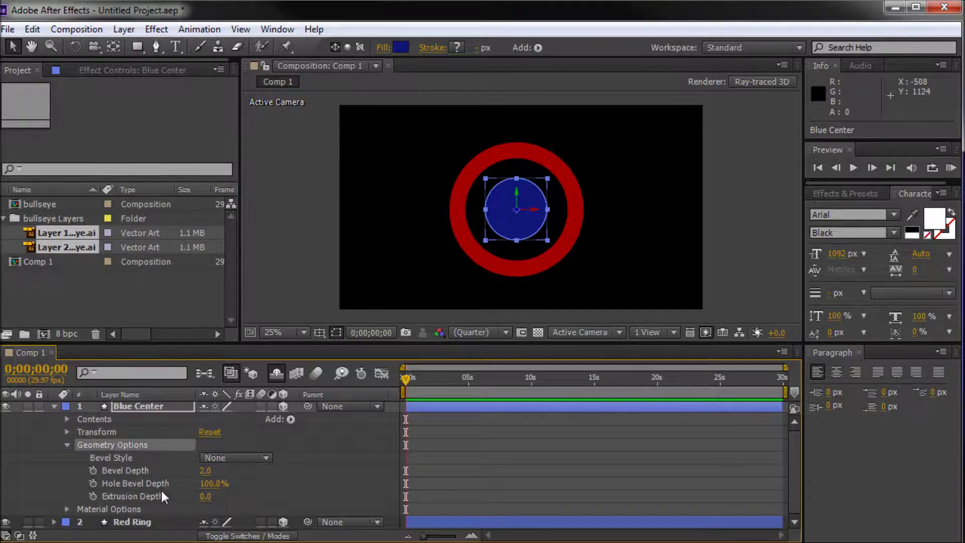
left_click(144, 497)
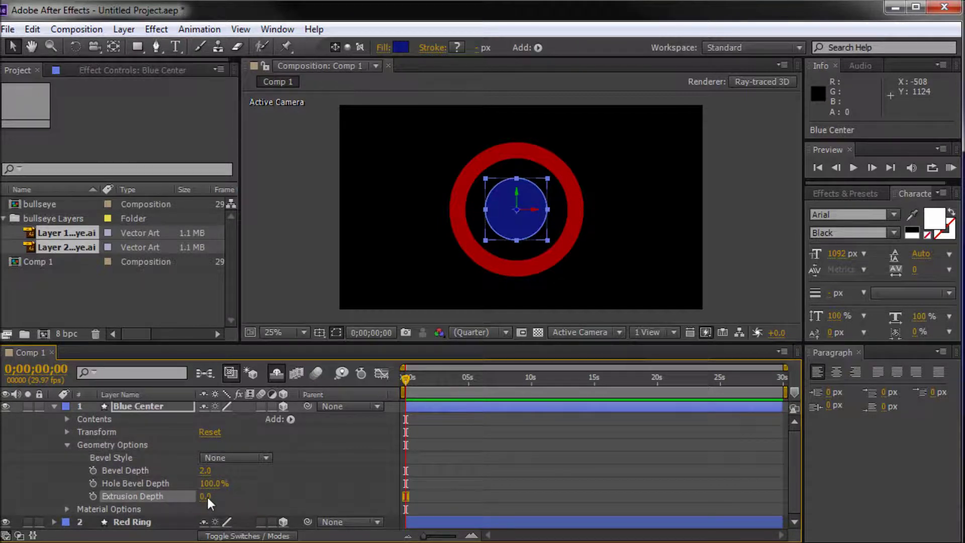
mouse_move(256, 492)
left_mouse_down()
mouse_move(336, 493)
mouse_move(264, 493)
left_mouse_up()
key("ctrl+z")
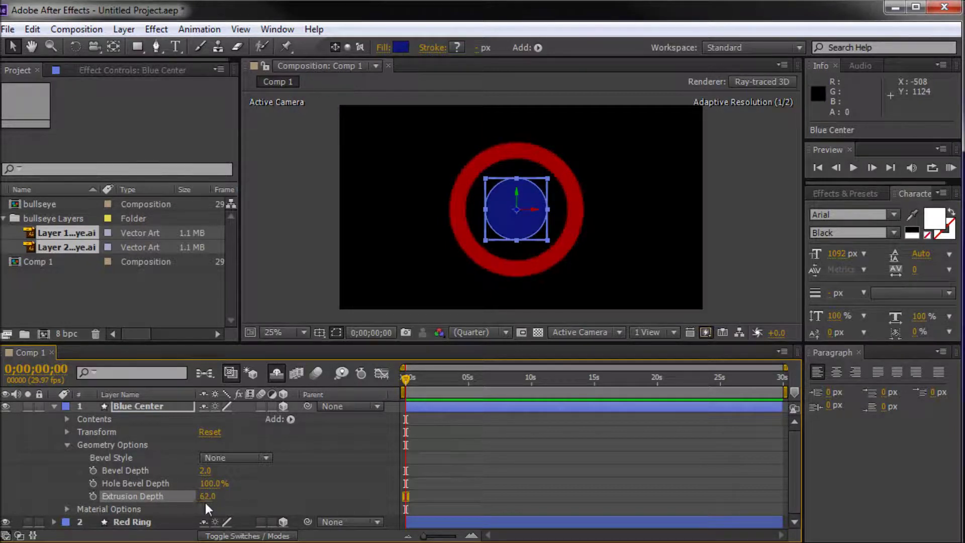
left_click(210, 499)
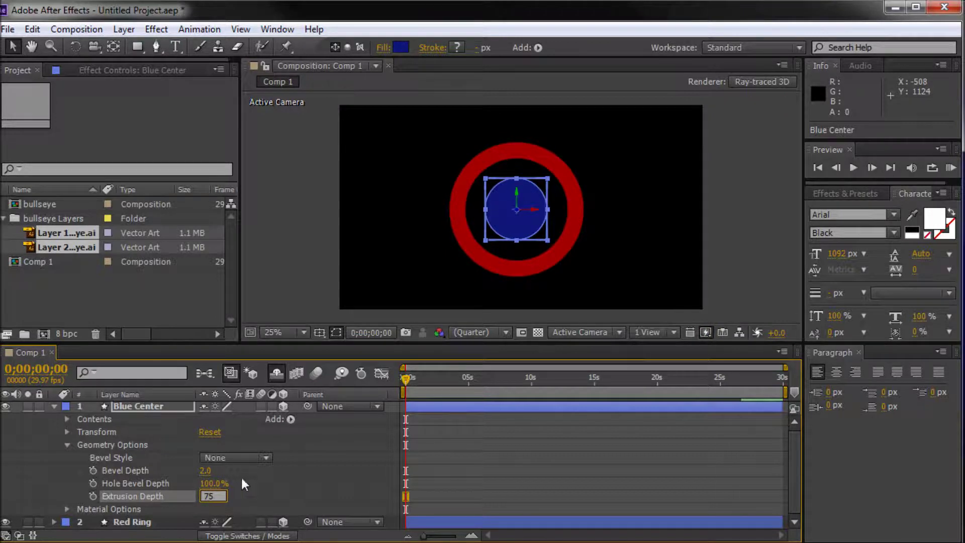
- Give the Blue Center layer a bevel depth of 5.1 and the Angular bevel style
left_click_drag(206, 470, 219, 474)
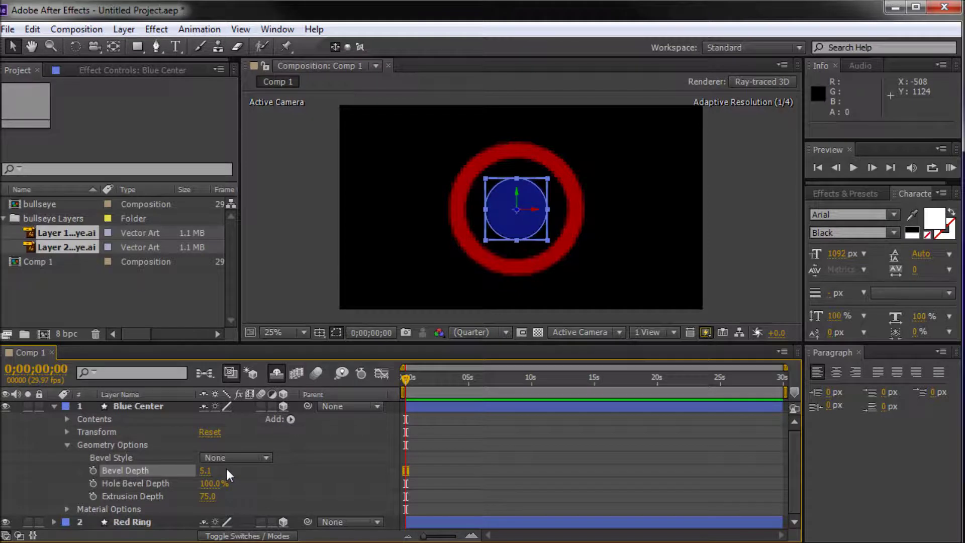
left_click(227, 458)
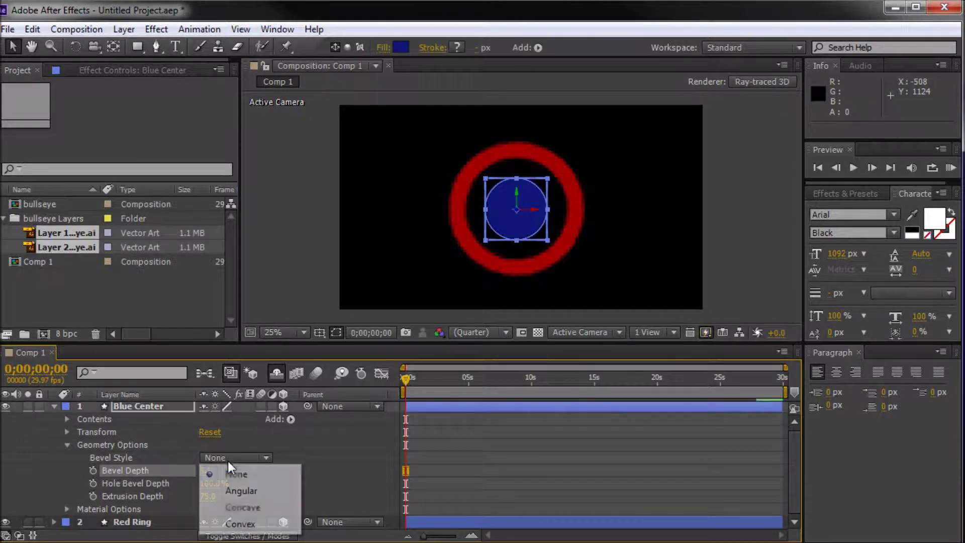
left_click(248, 493)
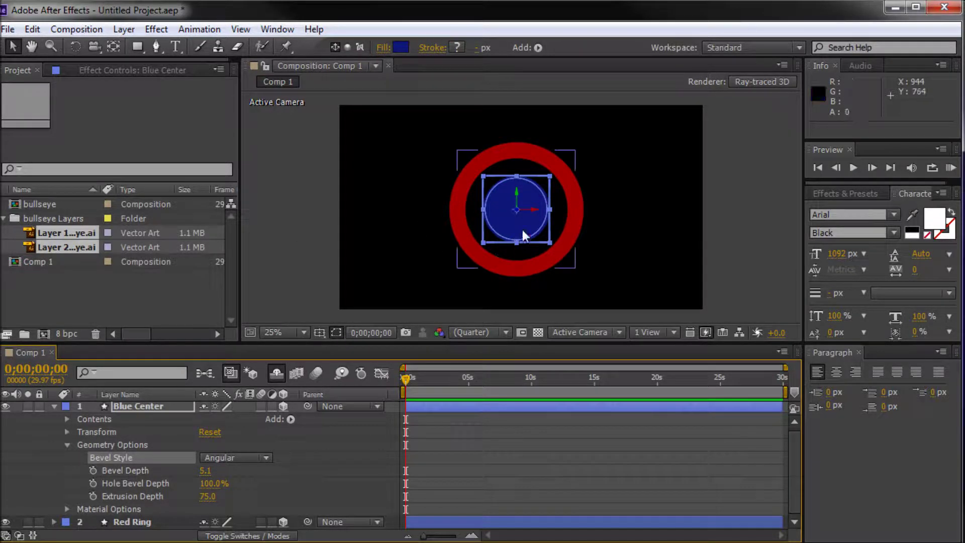
left_click(310, 184)
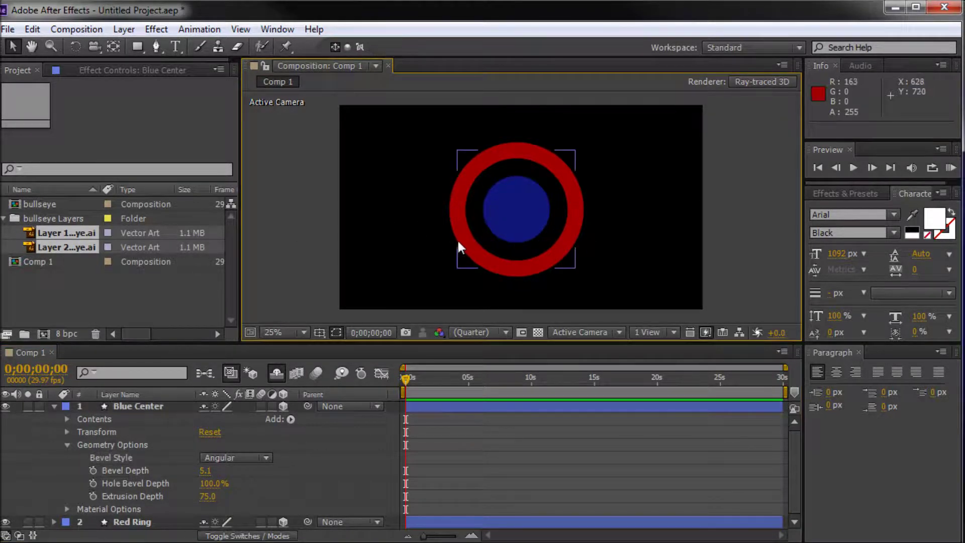
- Set the extrusion depth in the Red Ring layer's geometry options to 75
left_click(71, 521)
left_click(53, 522)
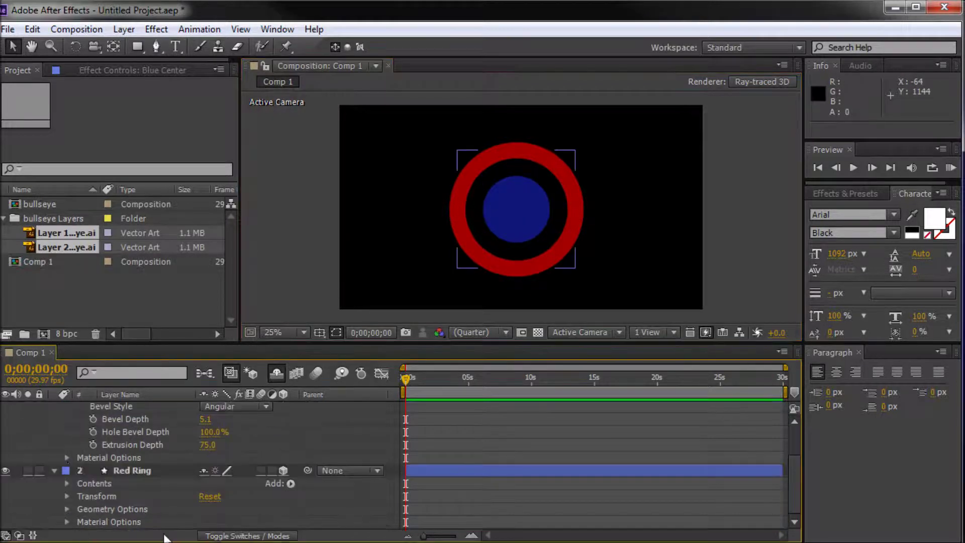
left_click(67, 509)
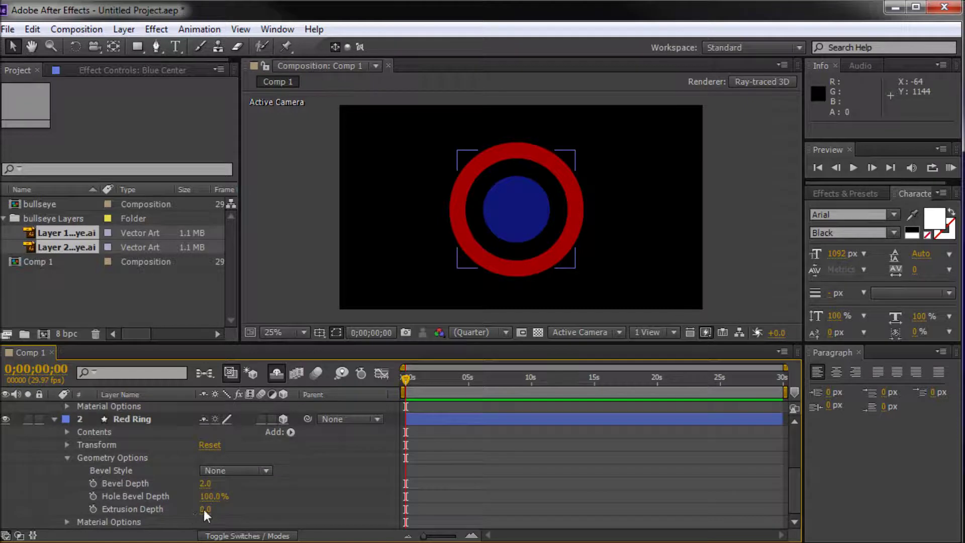
left_click_drag(205, 507, 212, 505)
left_click(213, 507)
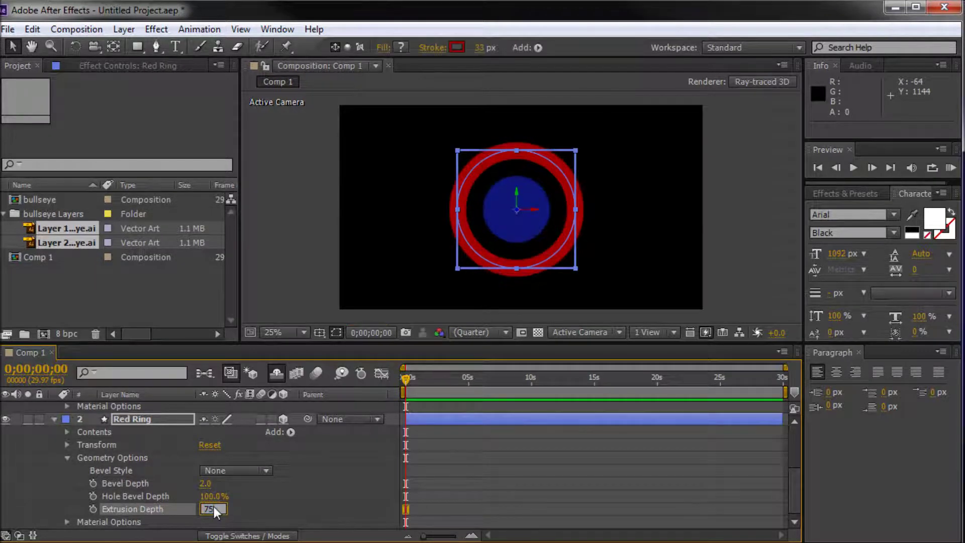
- Give the Red Ring layer a bevel depth of 5 and the Angular bevel style
left_click(207, 480)
type("5")
left_click(264, 469)
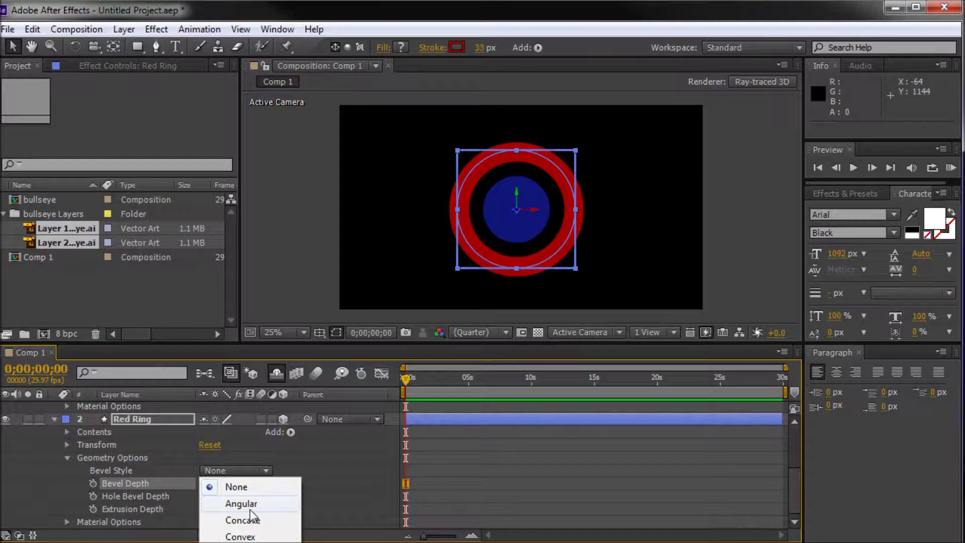
left_click(249, 506)
left_click(298, 232)
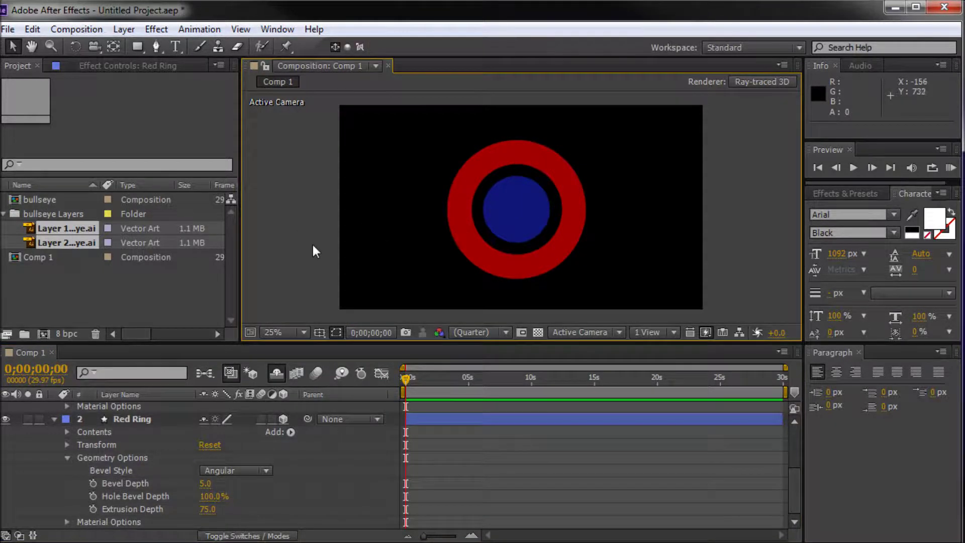
- Set the Red Ring layer's hole bevel depth to 0% and deselect the layer
left_click(227, 470)
left_click(267, 207)
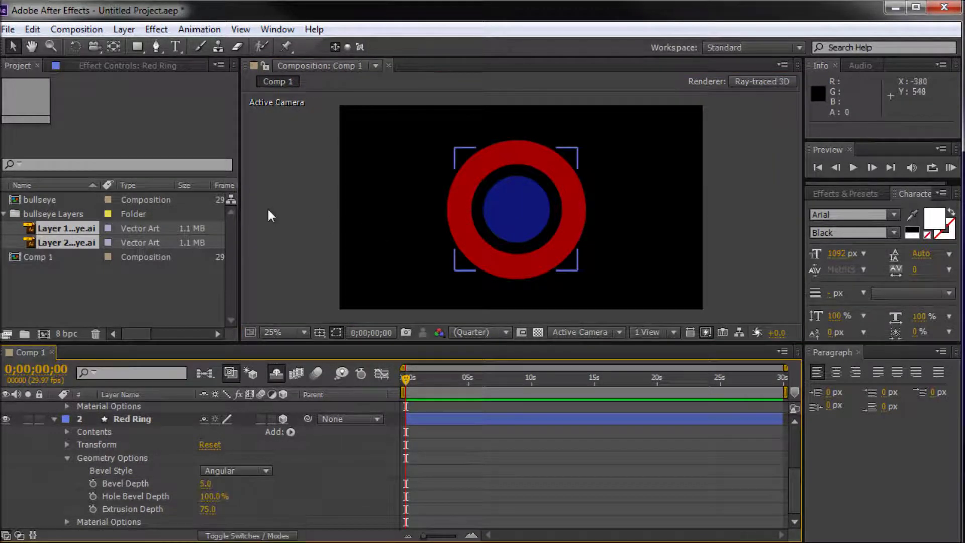
left_click(214, 496)
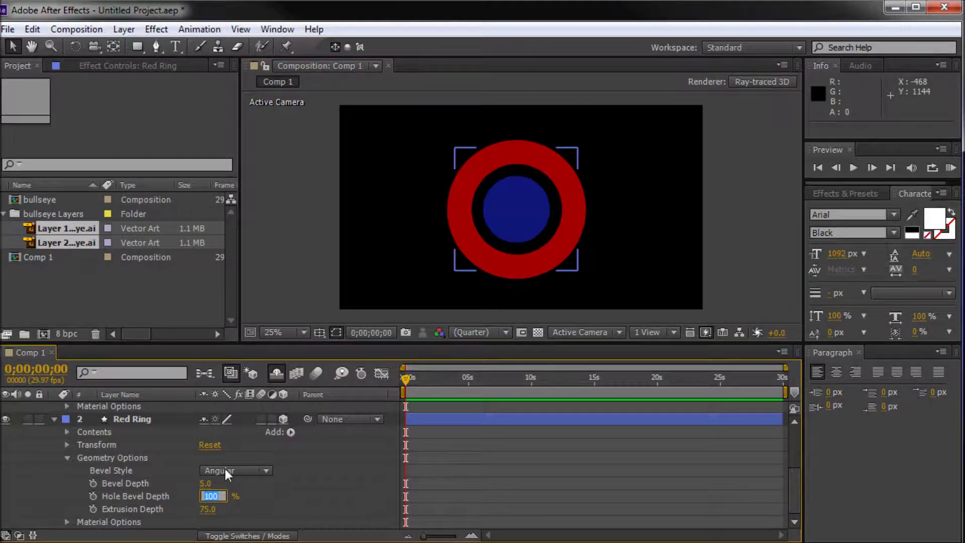
type("0")
key("Return")
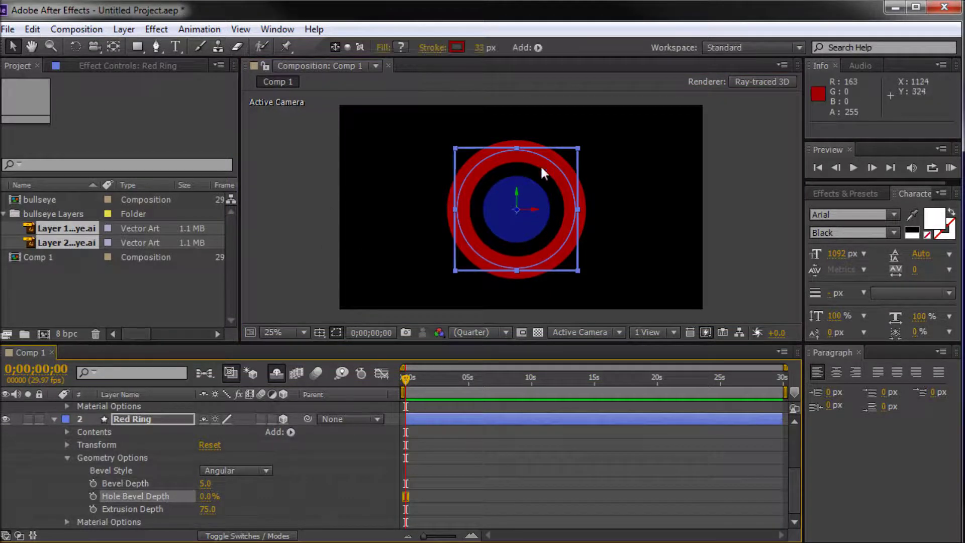
left_click(304, 194)
- Set the Blue Center layer's hole bevel depth to 0% and deselect the layer
left_click(499, 207)
left_click(143, 482)
left_click(89, 412)
scroll(142, 429, "up", 3)
left_click(206, 420)
type("00")
key("Return")
left_click(386, 316)
- Reduce the Red Ring layer's bevel depth to 3 and deselect the layer
scroll(216, 518, "down", 2)
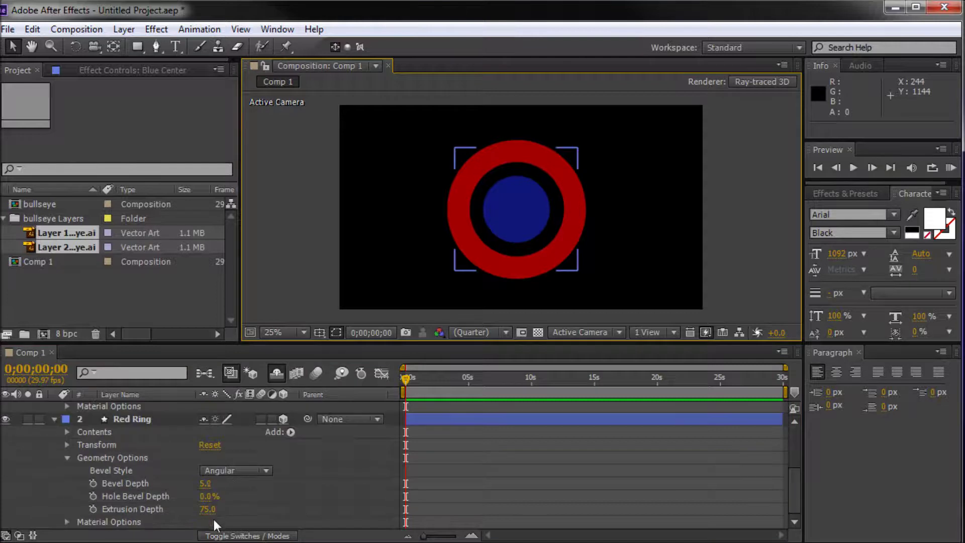
left_click(204, 482)
type("3")
key("Return")
left_click(325, 486)
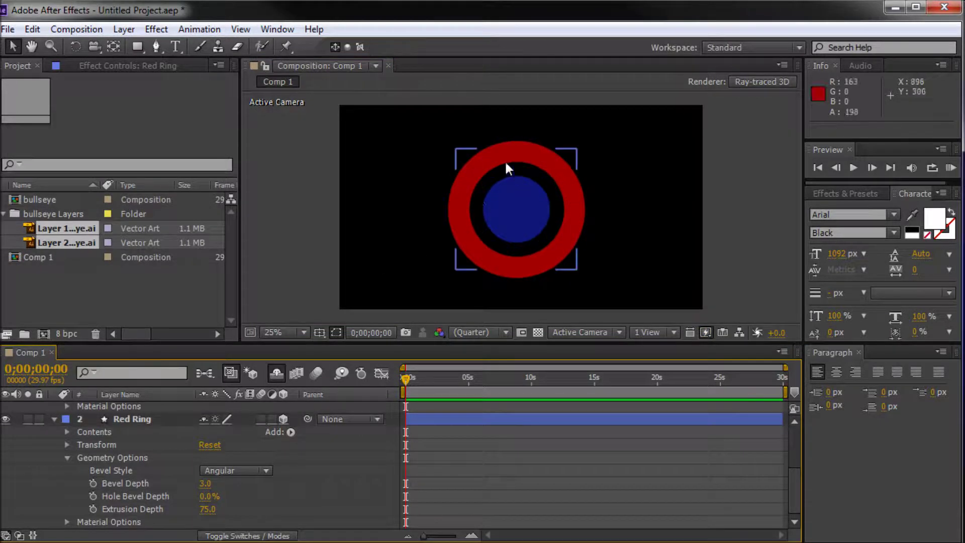
left_click(298, 238)
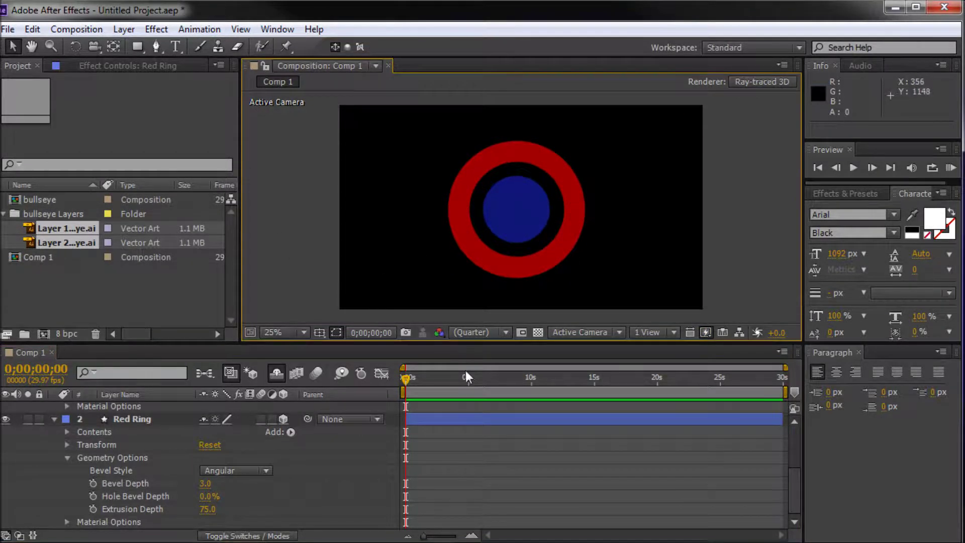
- Collapse the expanded properties of the Blue Center and Red Ring layers
scroll(152, 429, "up", 3)
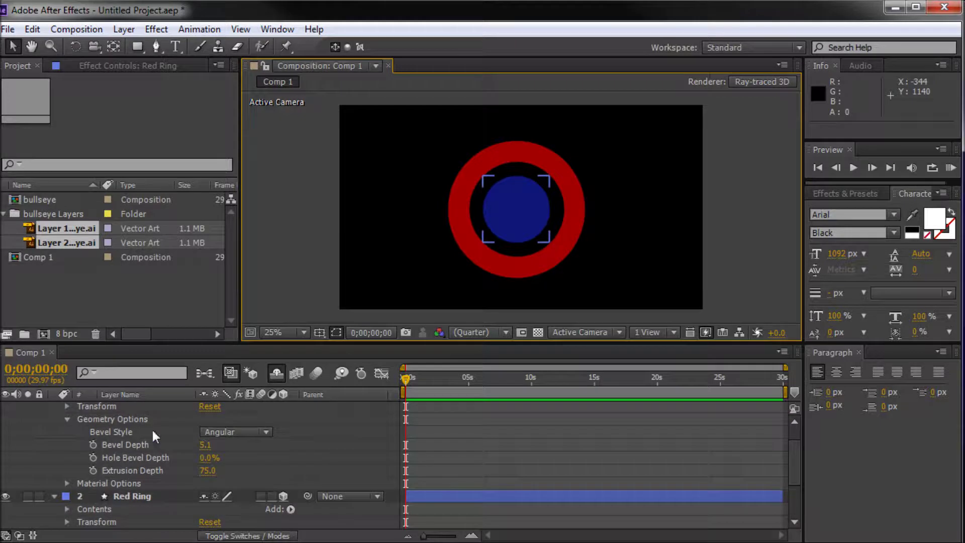
scroll(65, 423, "up", 2)
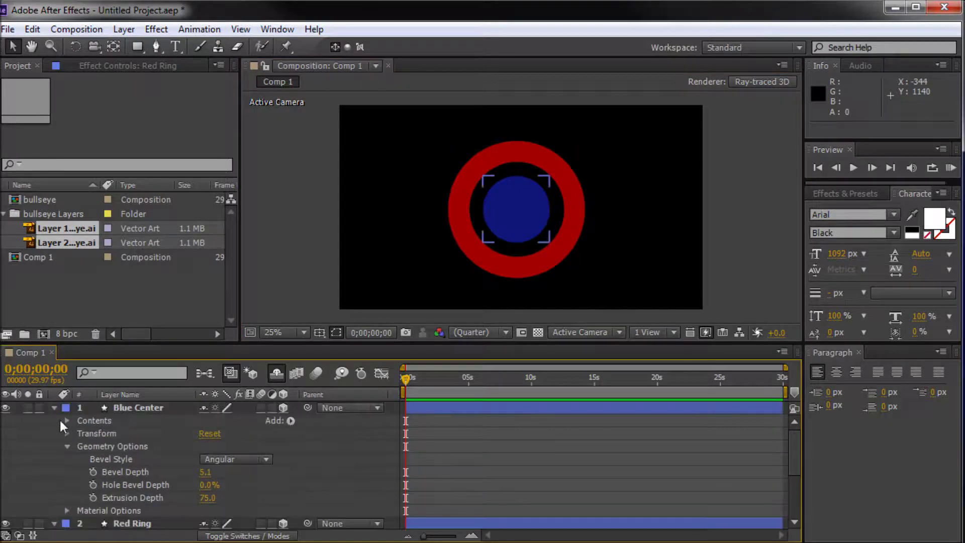
left_click(53, 408)
left_click(53, 420)
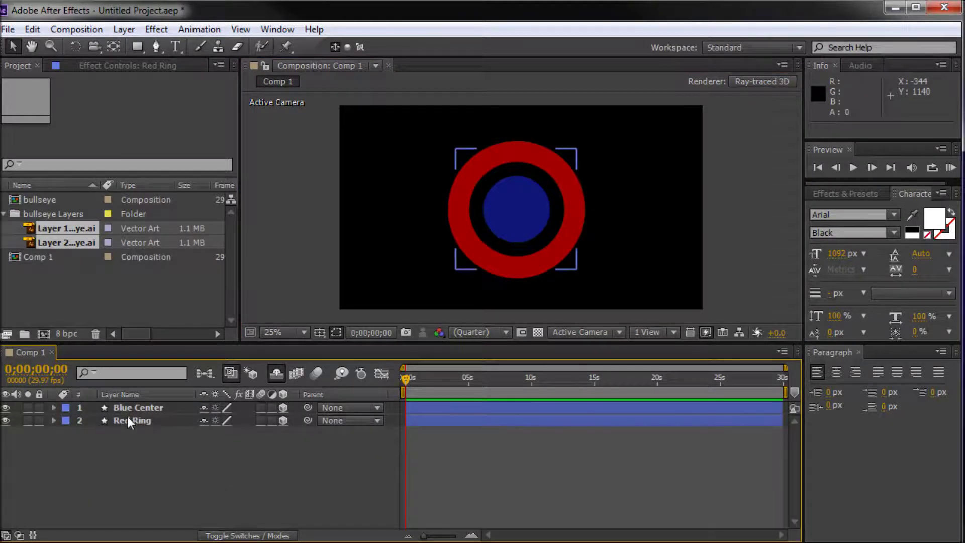
- Add a new camera layer to the composition
left_click(134, 27)
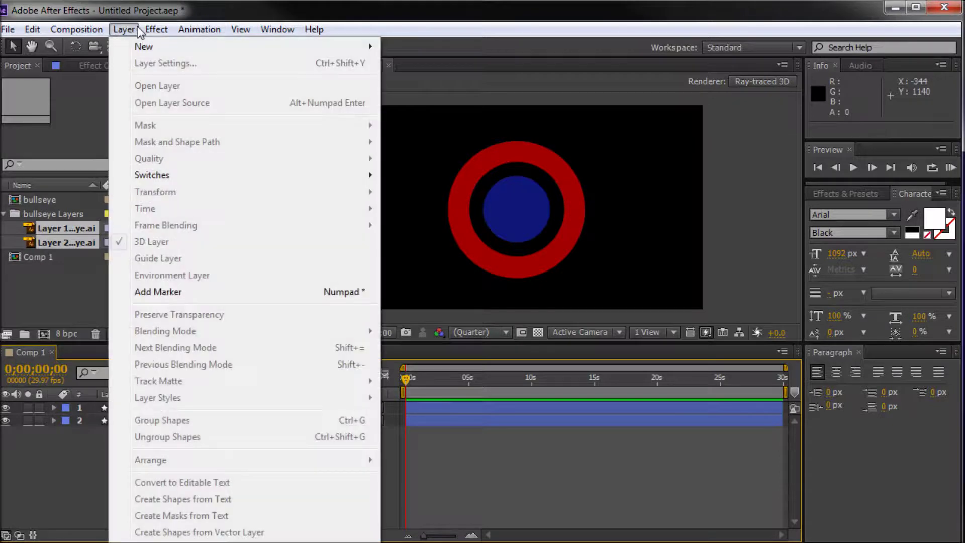
mouse_move(151, 46)
left_click(427, 98)
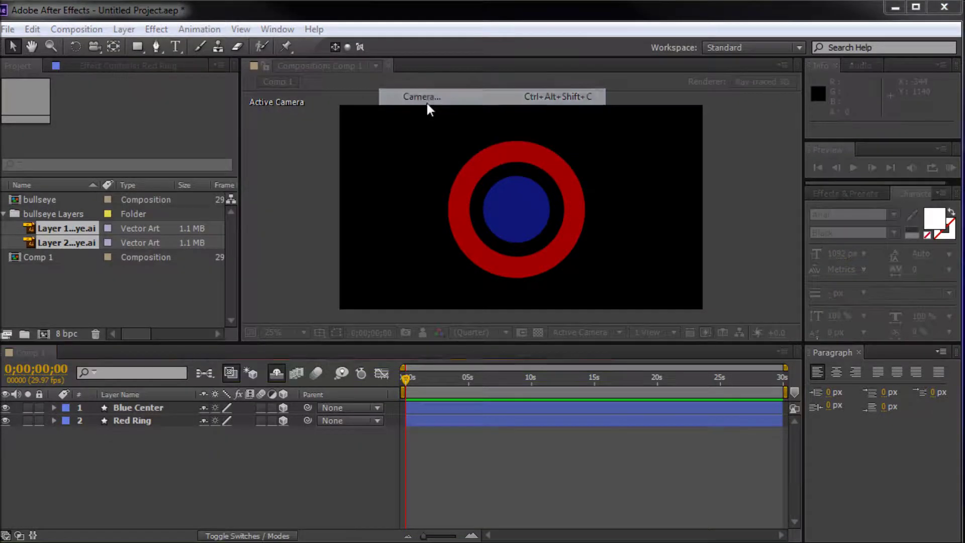
left_click(603, 450)
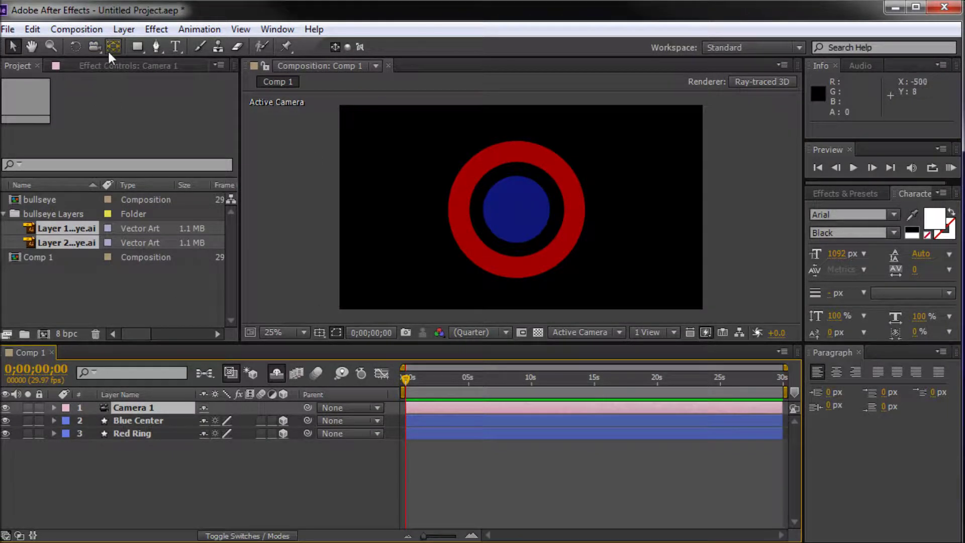
- Try orbiting the camera around the bullseye, undo the move and deselect the camera layer
left_click(95, 44)
left_click_drag(454, 230, 502, 224)
key("ctrl+z")
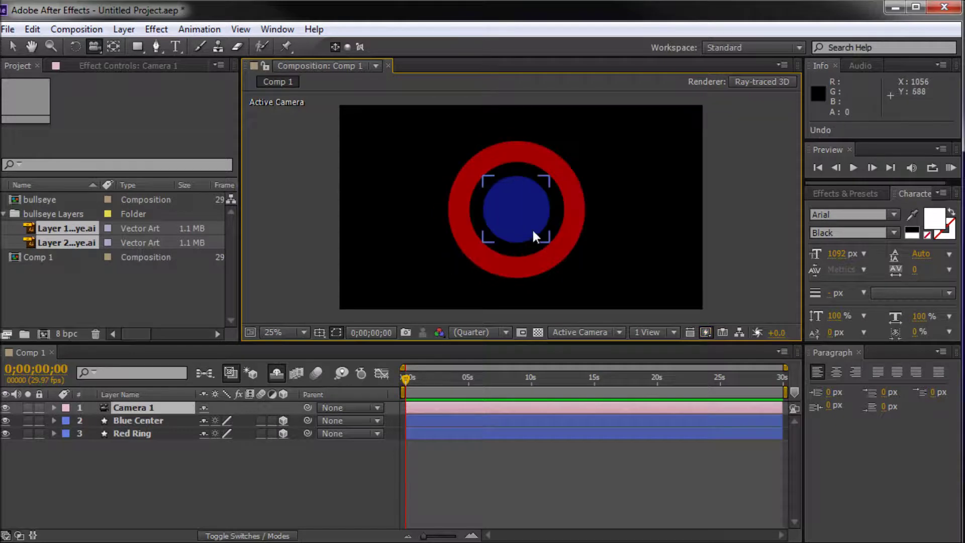
left_click(13, 47)
left_click(270, 192)
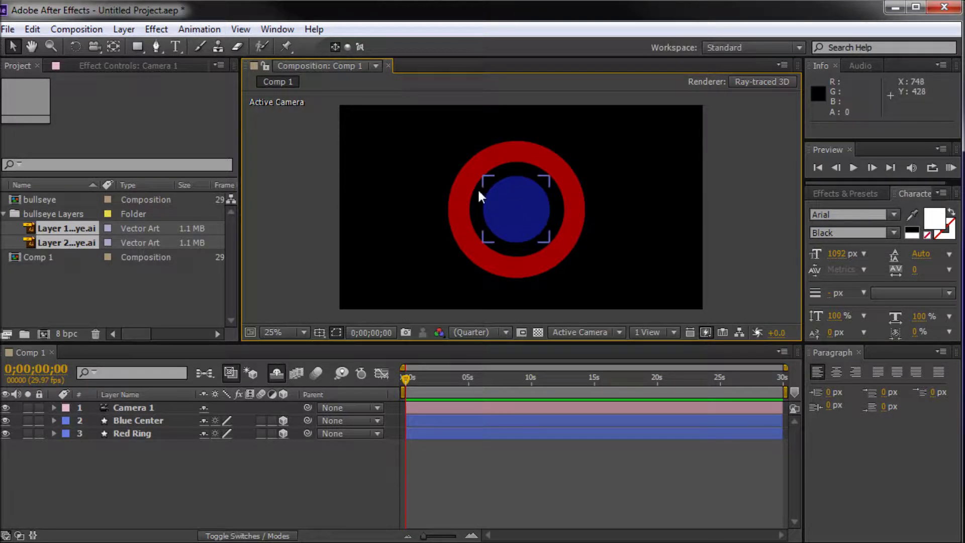
- Add a new spot light that casts shadows to the composition
left_click(149, 29)
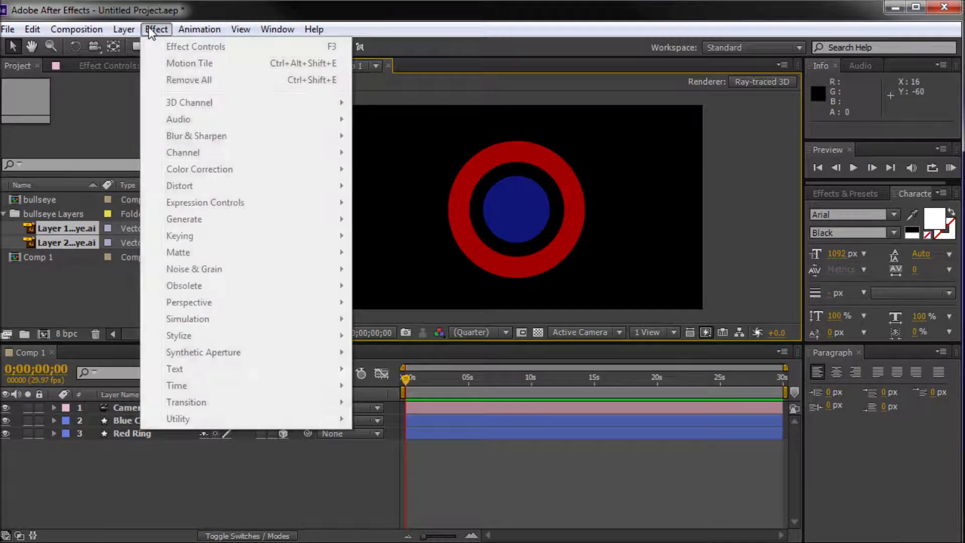
mouse_move(124, 29)
mouse_move(146, 46)
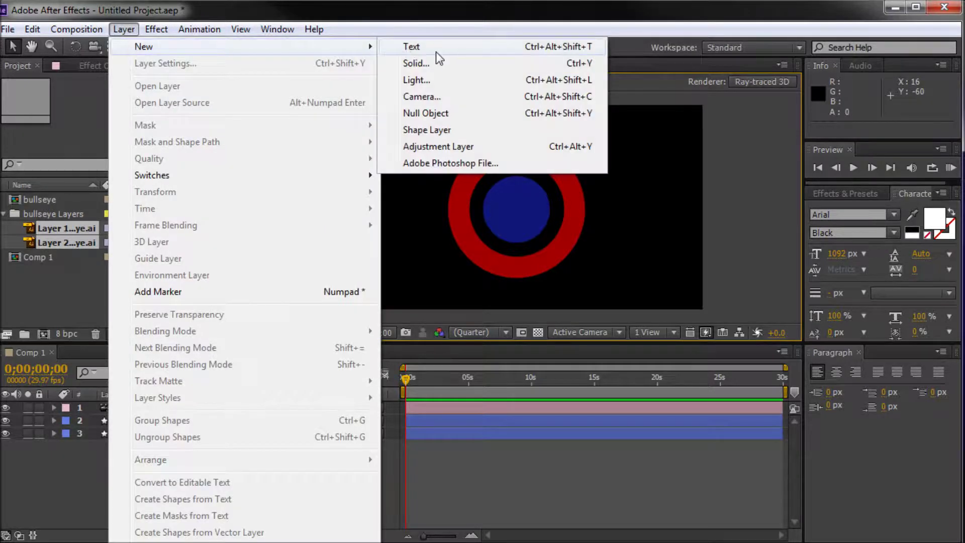
left_click(428, 79)
mouse_move(287, 97)
left_mouse_down()
mouse_move(476, 124)
mouse_move(290, 106)
left_mouse_up()
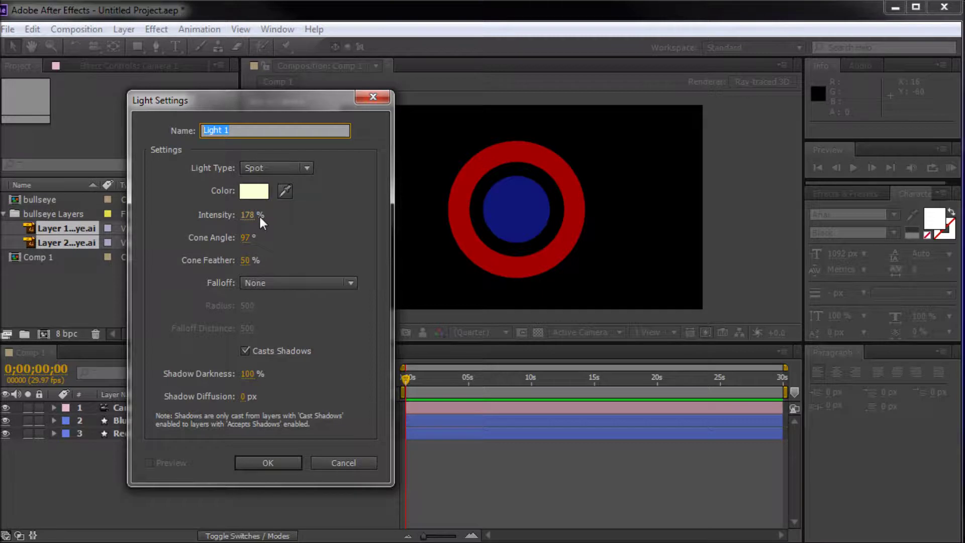
left_click(244, 350)
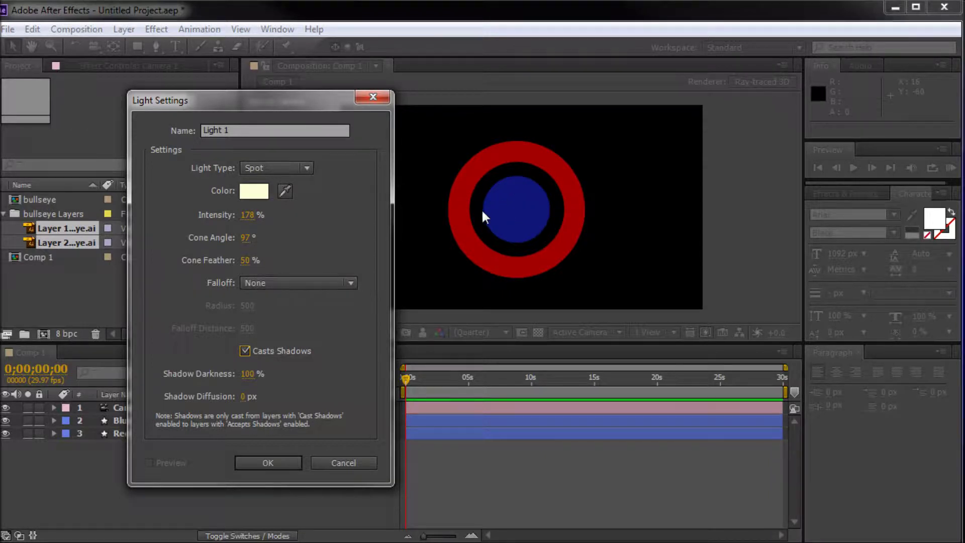
left_click(271, 460)
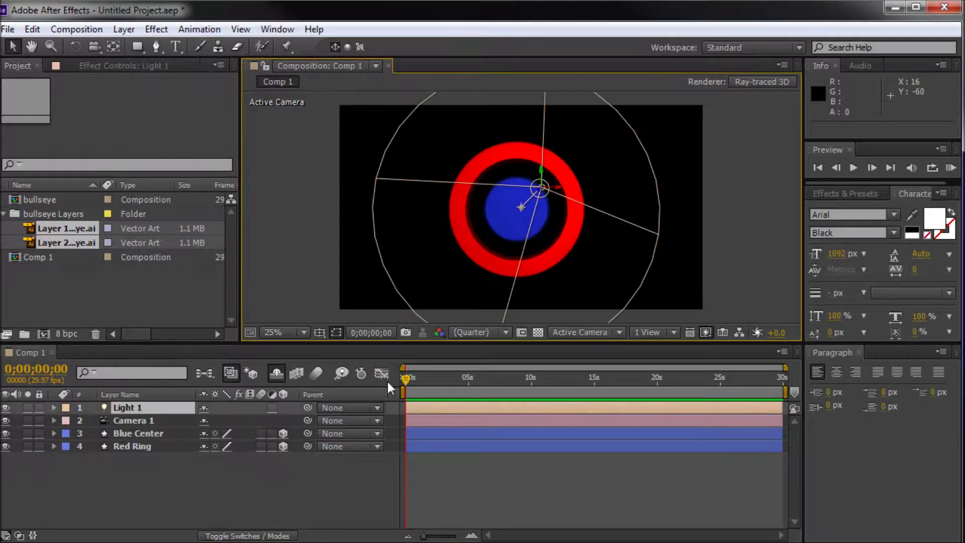
- Move the spot light beyond the frame's upper-right corner and aim its point of interest at the bullseye's center
left_click_drag(545, 187, 731, 118)
left_click_drag(651, 168, 520, 206)
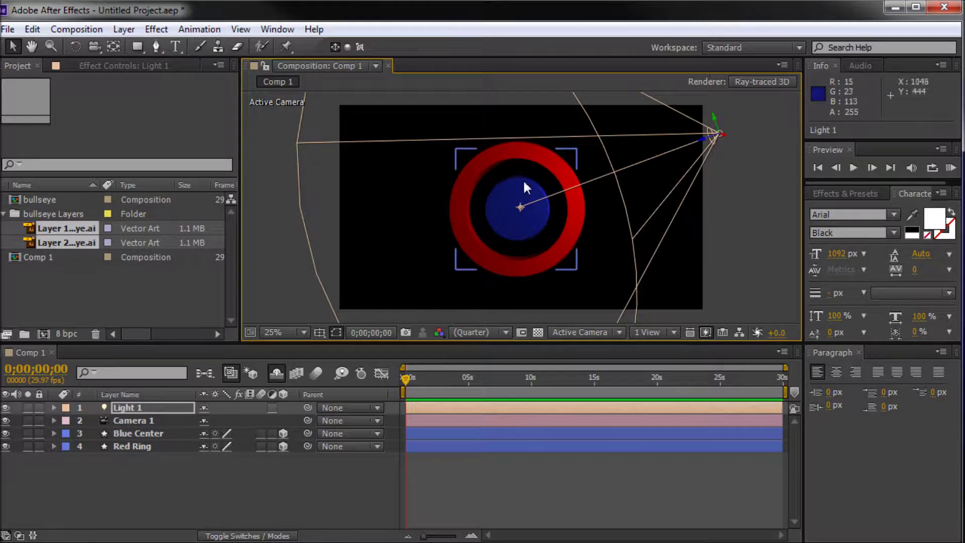
- Duplicate Light 1, place the copy near the frame's upper-left corner, aim it toward the bullseye and deselect it
left_click(133, 411)
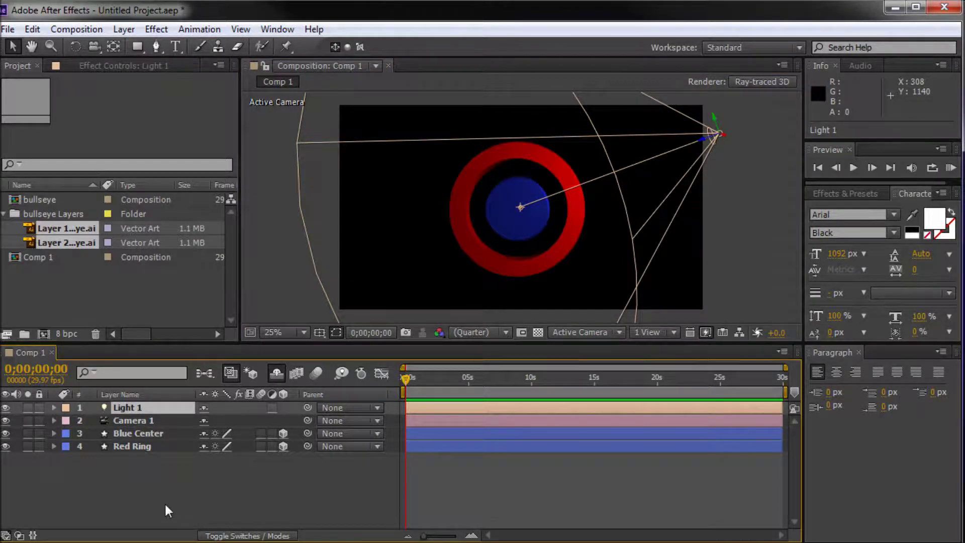
key("ctrl+d")
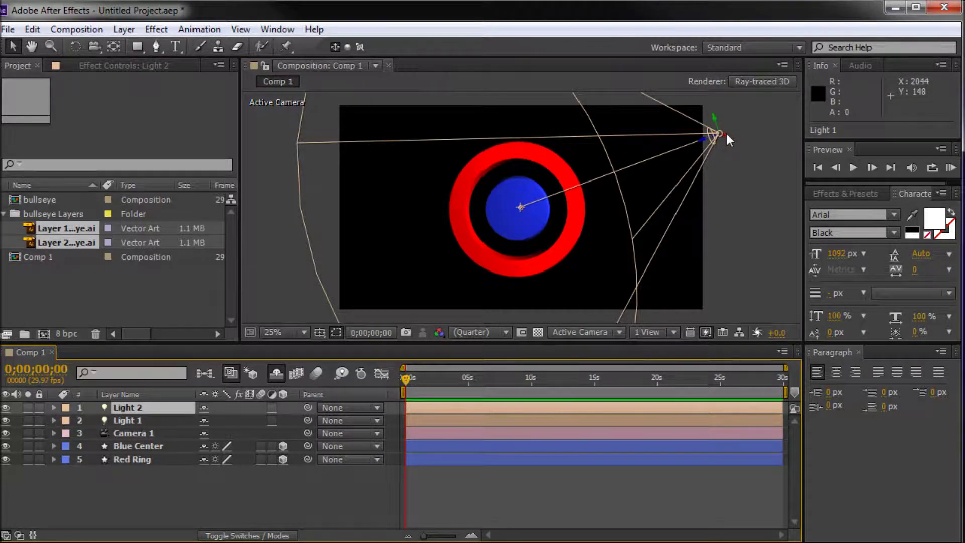
left_click_drag(726, 132, 460, 141)
key("comma")
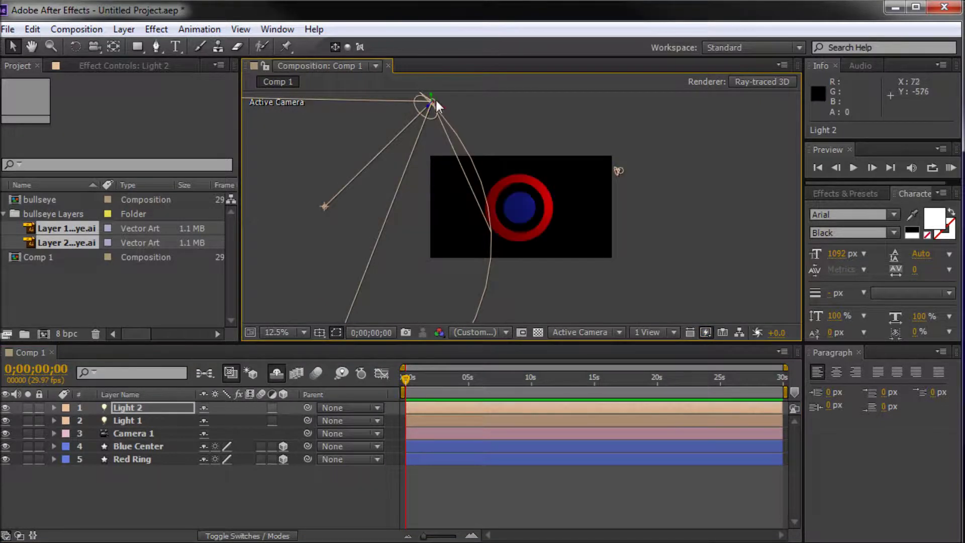
mouse_move(430, 102)
left_mouse_down()
mouse_move(426, 145)
mouse_move(432, 122)
left_mouse_up()
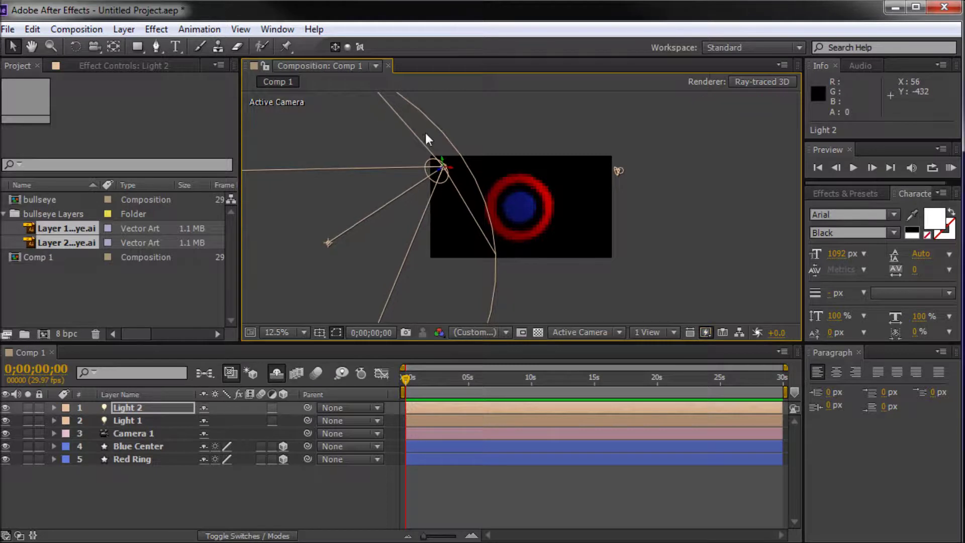
left_click_drag(334, 240, 522, 207)
left_click_drag(451, 169, 417, 166)
scroll(524, 198, "up", 1)
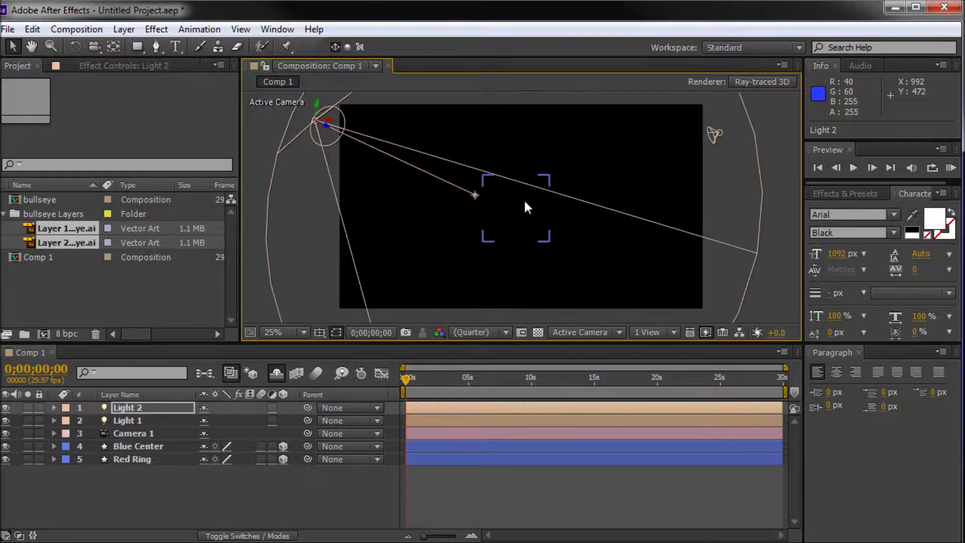
left_click(727, 166)
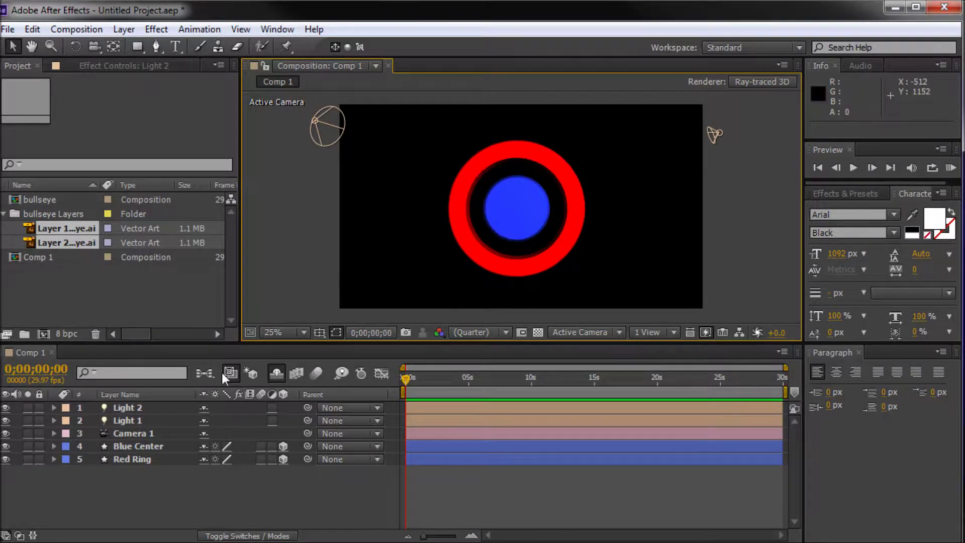
- Rotate the Blue Center and Red Ring layers together to 203° on the Y axis and collapse their properties
left_click(54, 446)
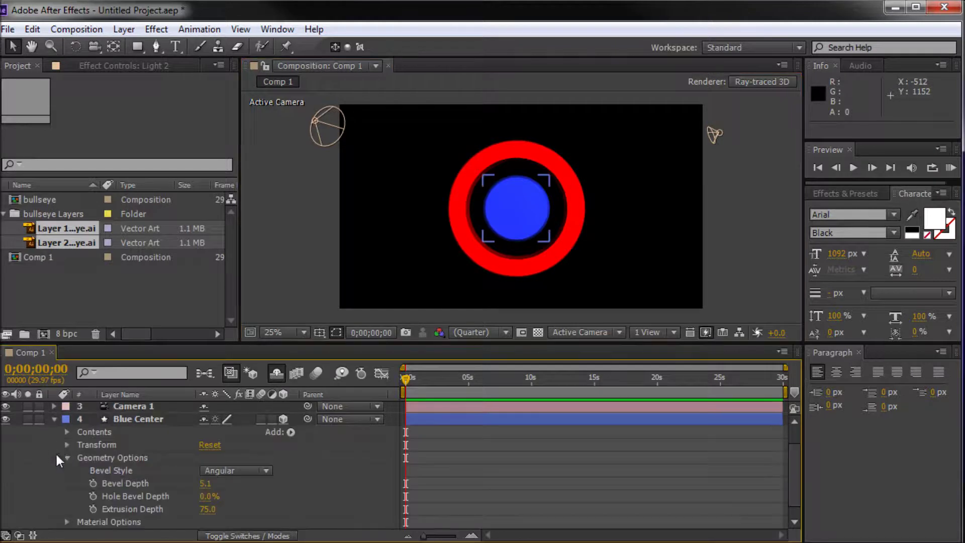
left_click(58, 421)
left_click(143, 447)
left_click(135, 459, "shift")
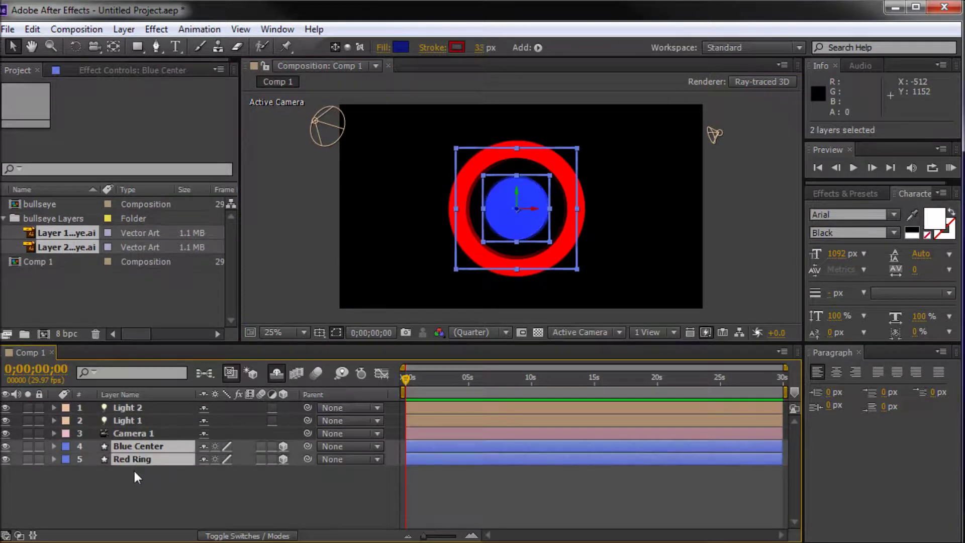
key("r")
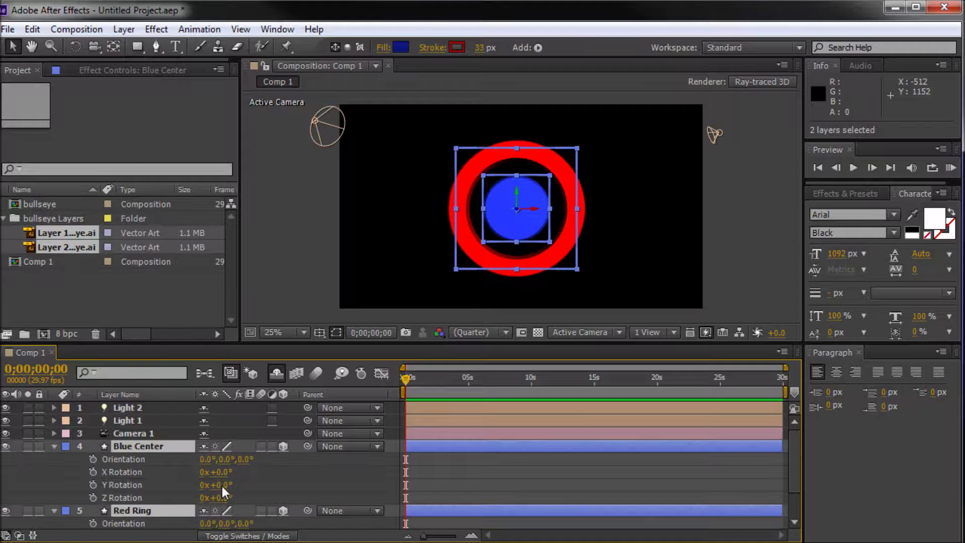
scroll(120, 512, "down", 2)
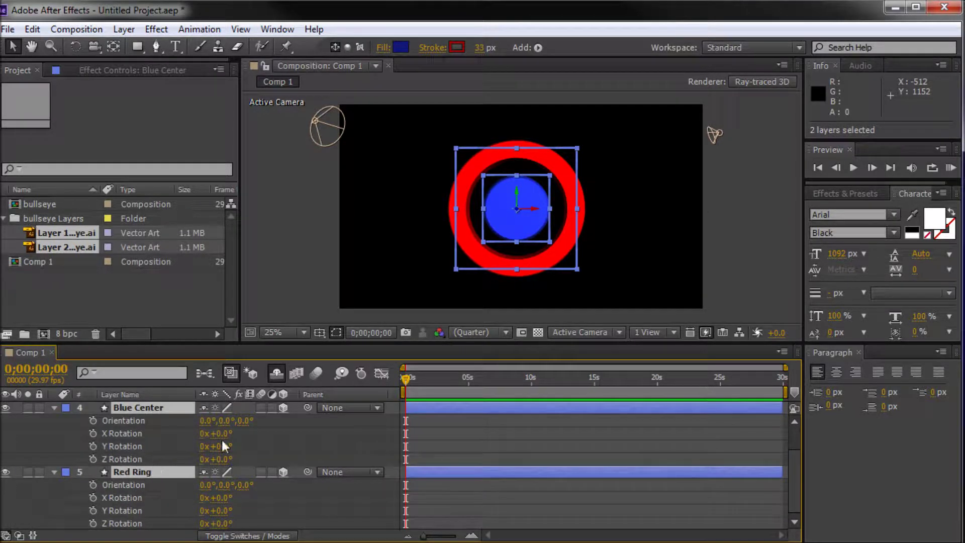
left_click_drag(227, 445, 375, 445)
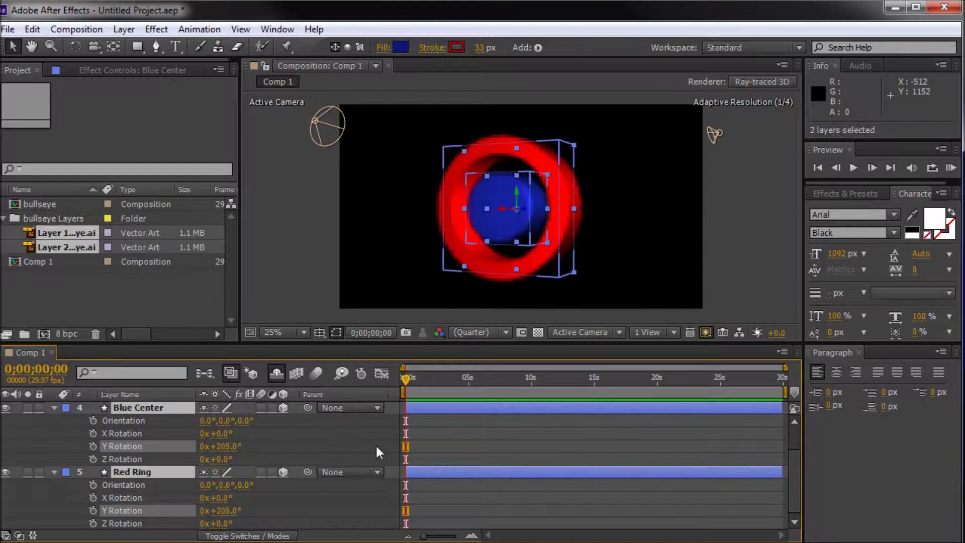
left_click(536, 306)
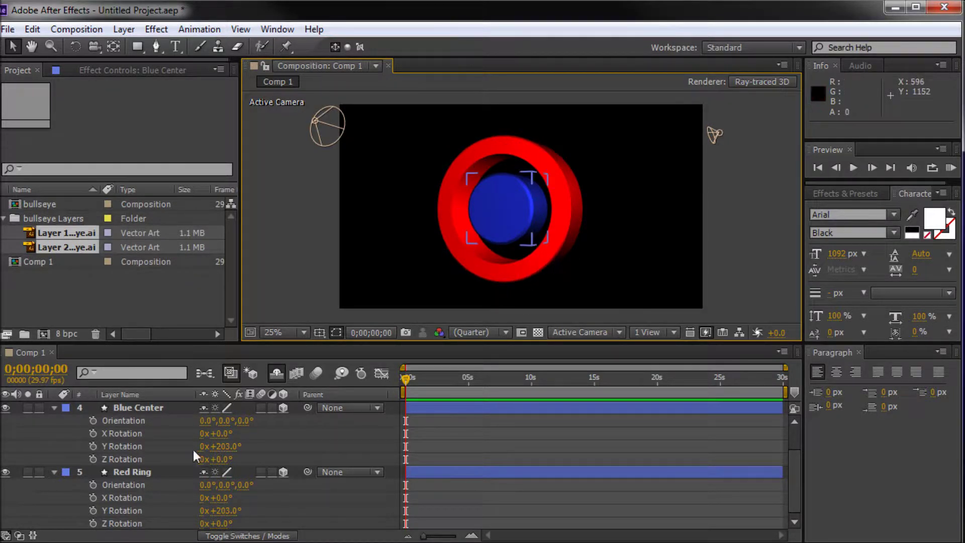
left_click(54, 472)
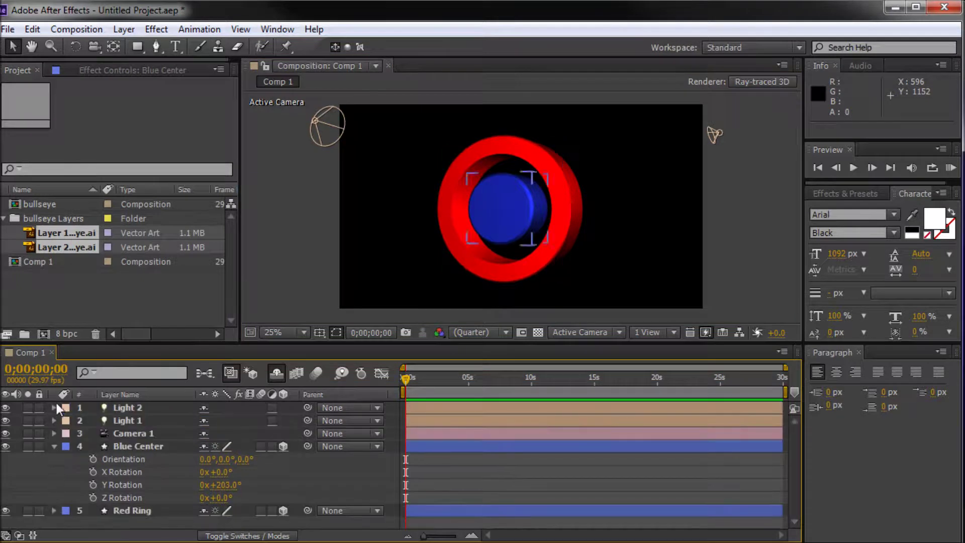
left_click(55, 446)
- Expand the Blue Center layer's material options
left_click(126, 446)
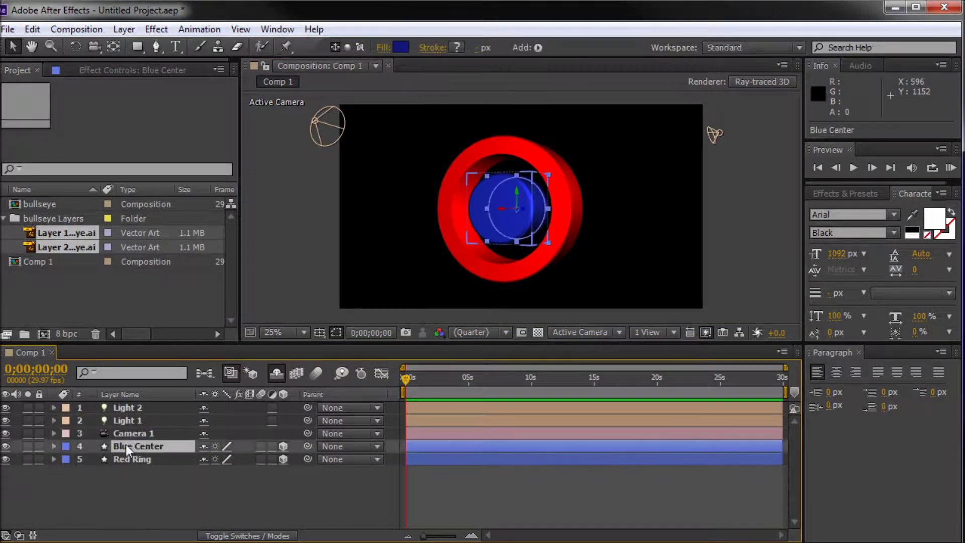
left_click(54, 446)
left_click(59, 432)
left_click(67, 434)
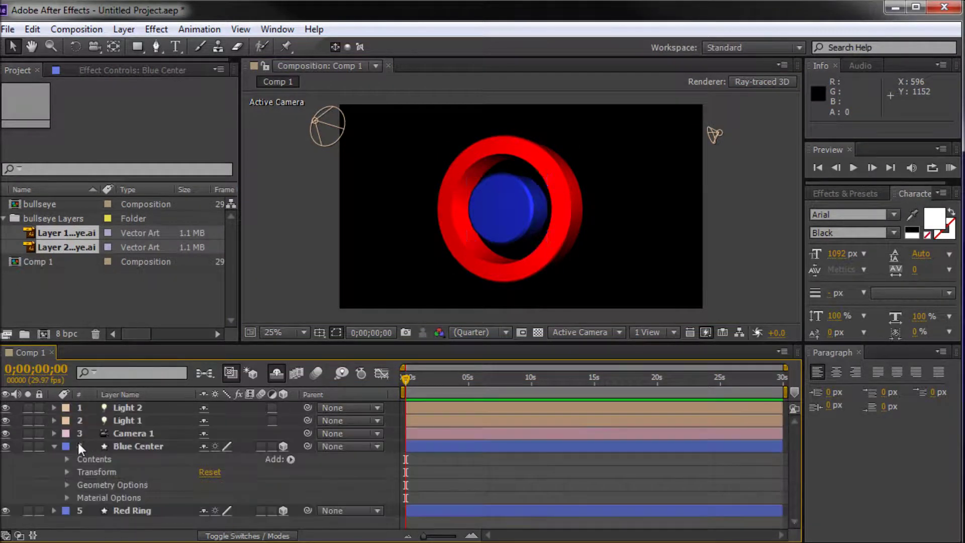
left_click(67, 497)
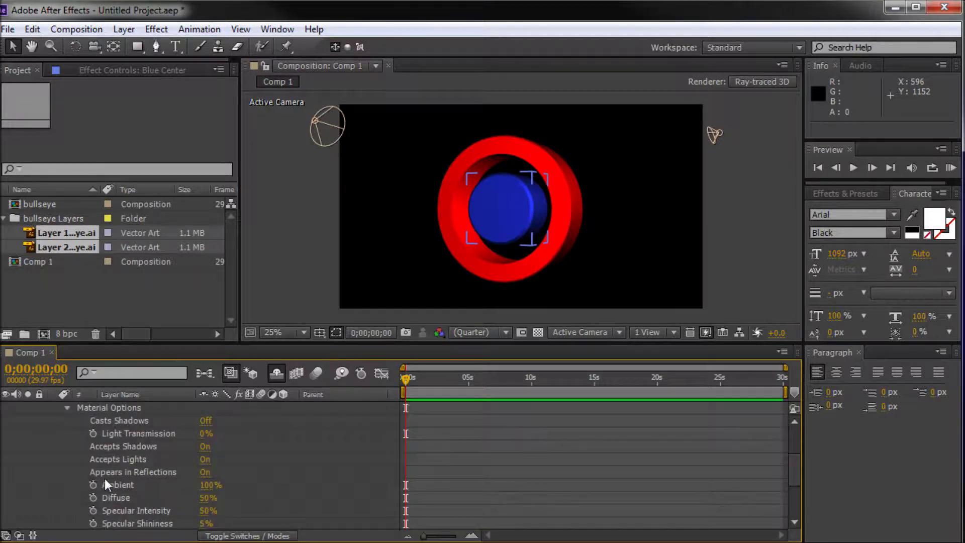
- Try the On and Only settings for the Blue Center layer's Casts Shadows option and return it to Off
left_click(206, 420)
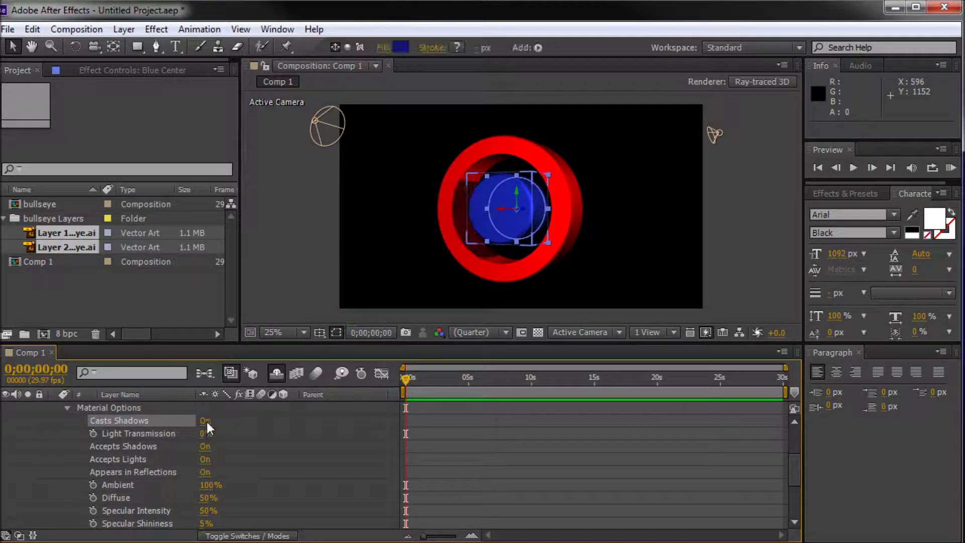
left_click(207, 419)
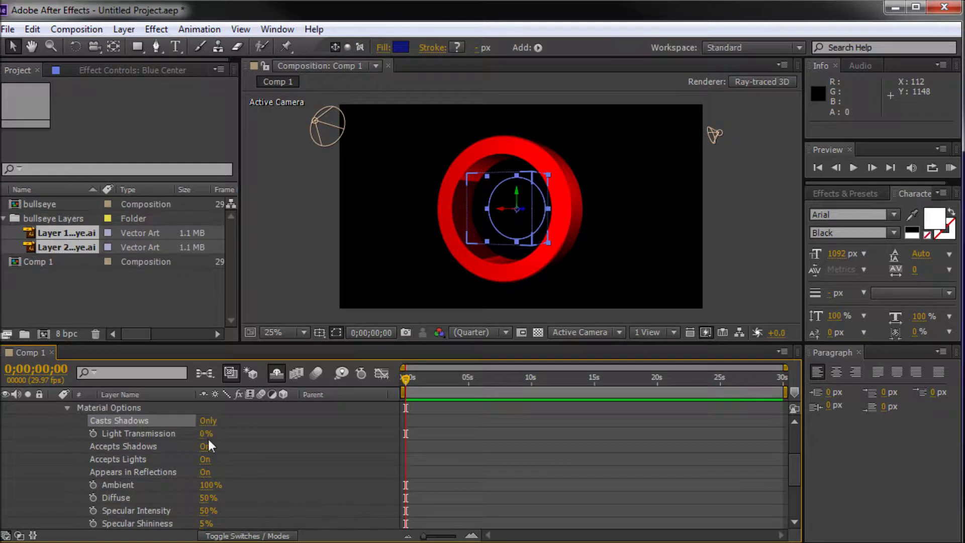
left_click(211, 417)
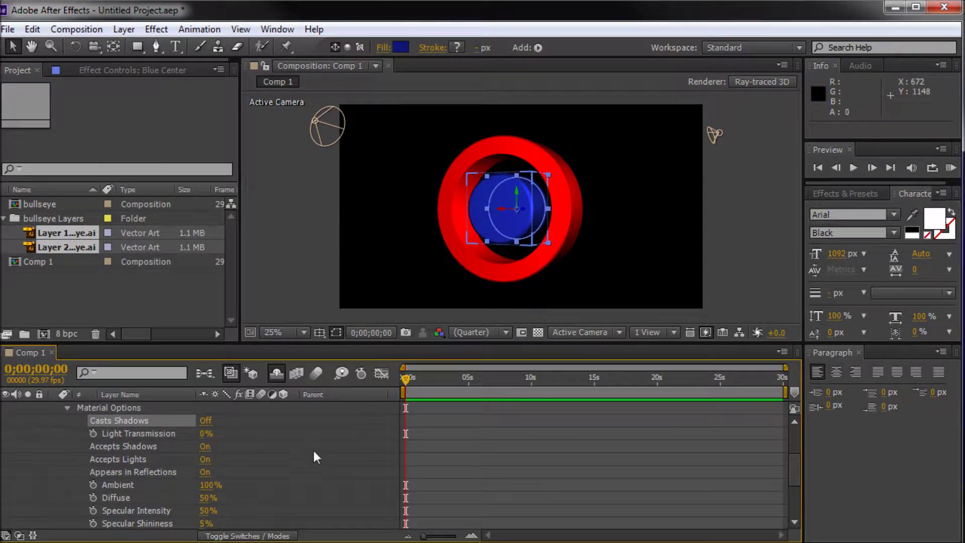
- Raise the Blue Center layer's specular intensity to 85% and collapse the layer's properties
scroll(313, 448, "down", 1)
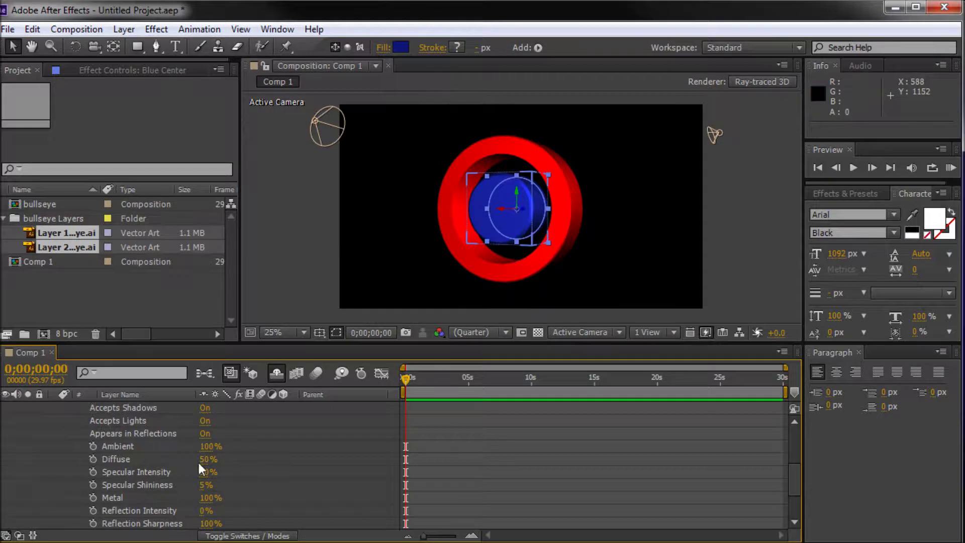
left_click_drag(207, 472, 242, 477)
left_click(293, 206)
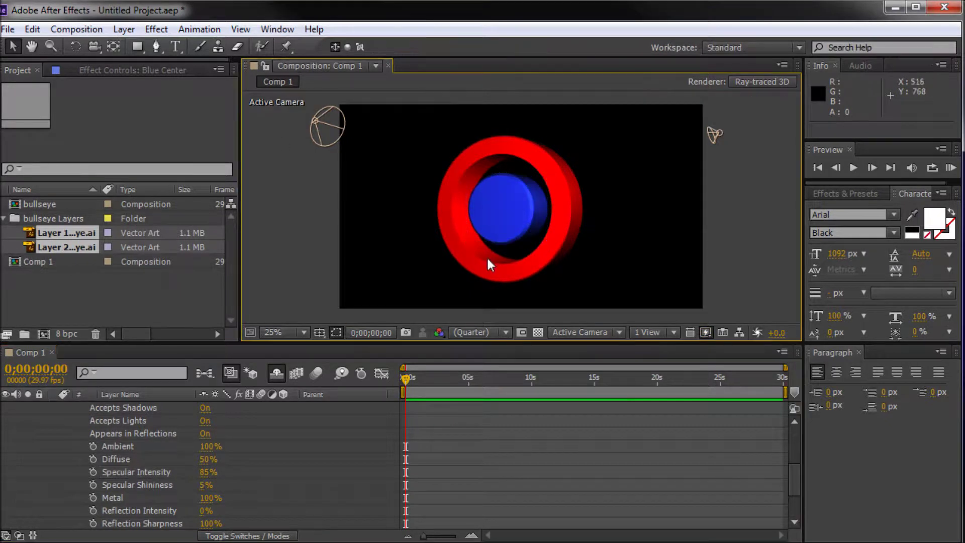
left_click(216, 415)
scroll(221, 430, "up", 5)
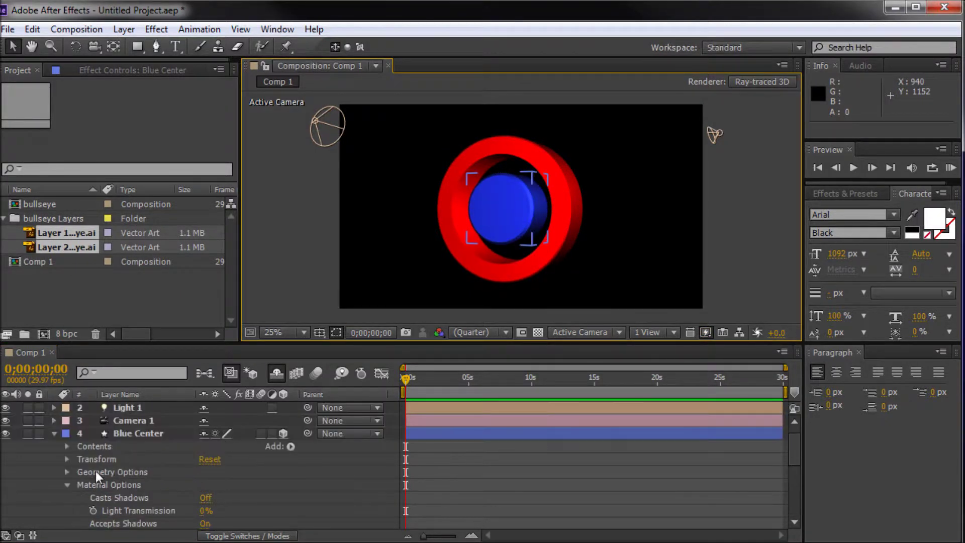
left_click(54, 432)
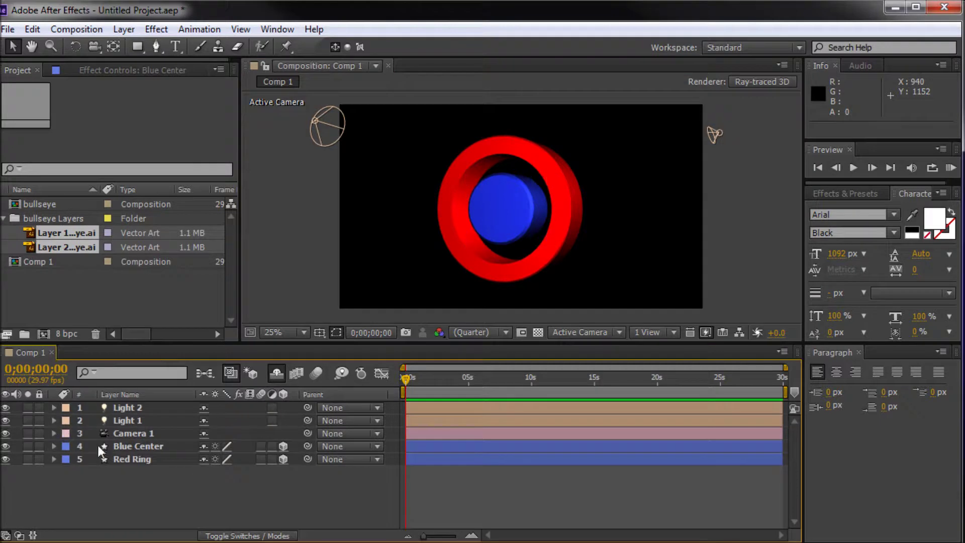
- Rotate the Blue Center and Red Ring layers together to 327° on the Y axis
left_click(135, 449)
left_click(137, 454, "ctrl")
key("r")
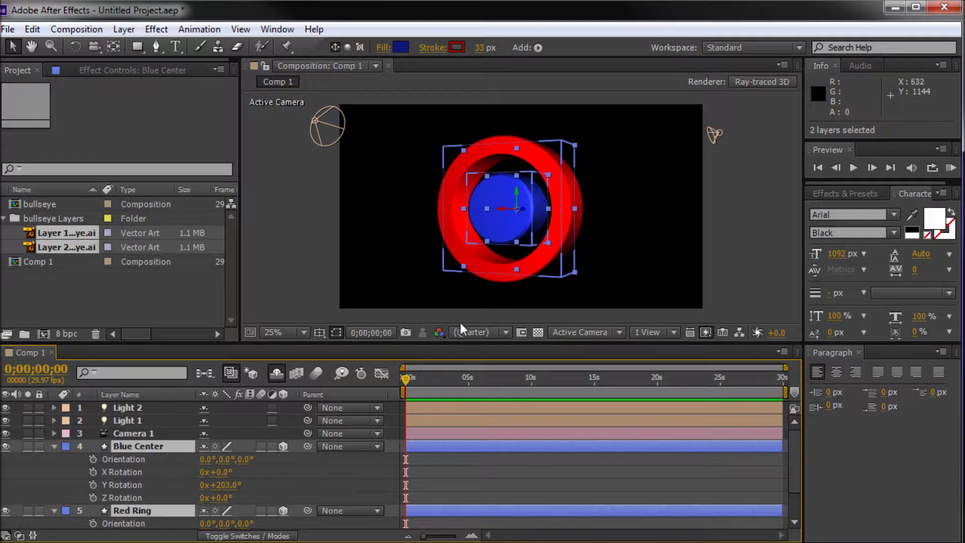
mouse_move(411, 375)
left_mouse_down()
mouse_move(424, 376)
mouse_move(400, 378)
left_mouse_up()
left_click(54, 447)
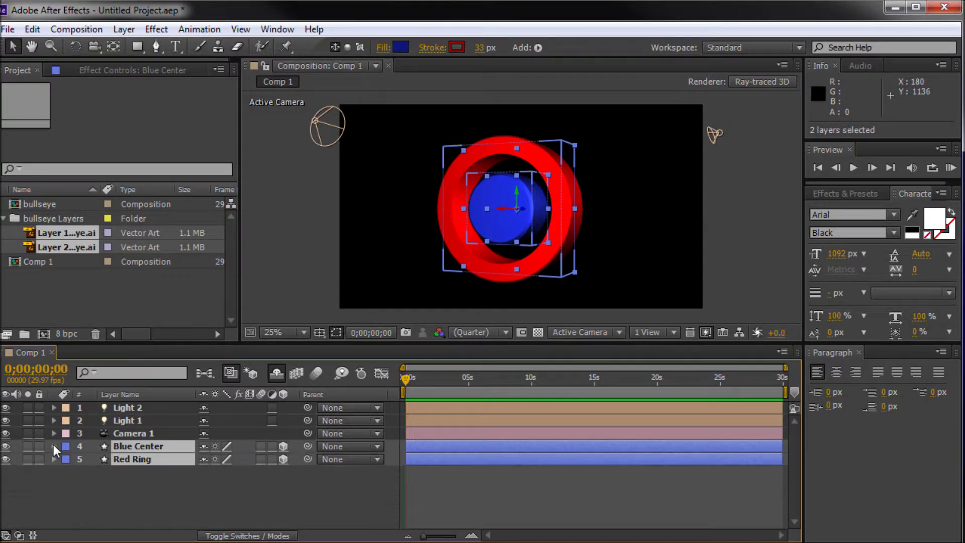
mouse_move(405, 388)
left_mouse_down()
mouse_move(411, 378)
mouse_move(436, 379)
mouse_move(400, 385)
left_mouse_up()
key("r")
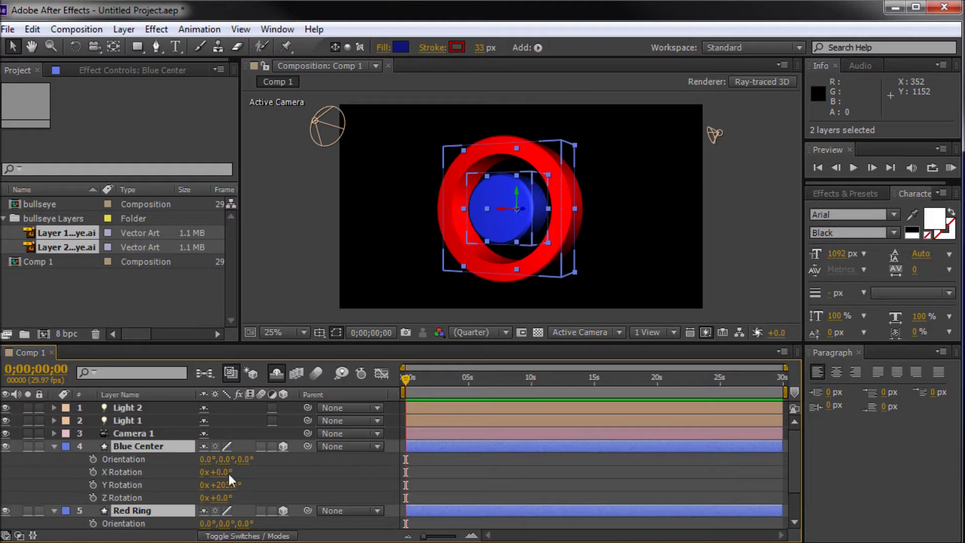
left_click_drag(226, 478, 321, 481)
left_click(319, 243)
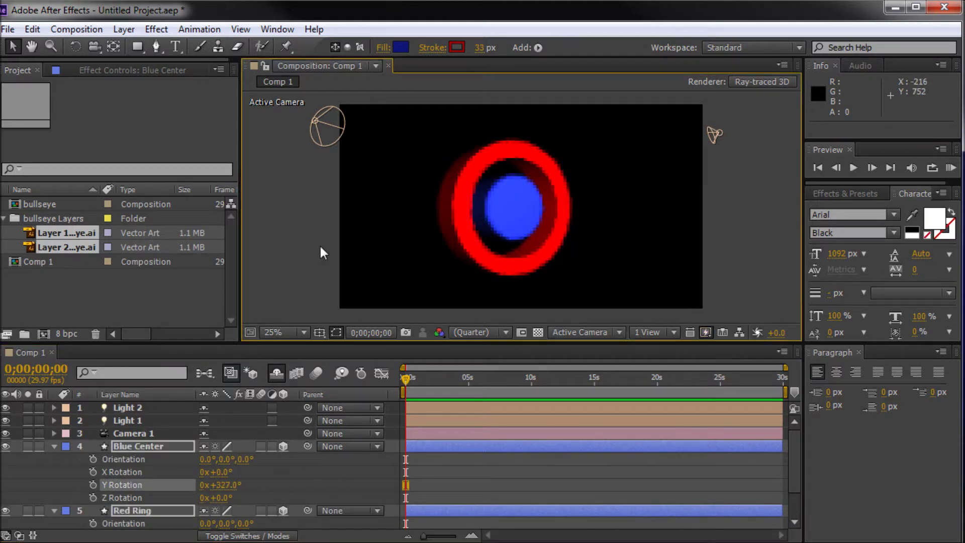
- Shift the Blue Center disc slightly leftward along its X axis inside the ring and deselect it
left_click(520, 217)
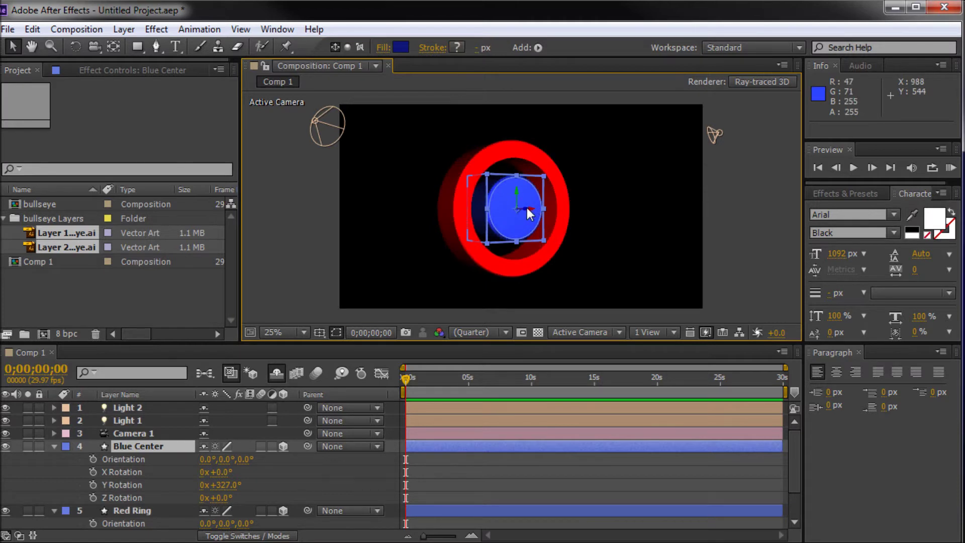
mouse_move(527, 207)
left_mouse_down()
mouse_move(566, 215)
mouse_move(526, 215)
left_mouse_up()
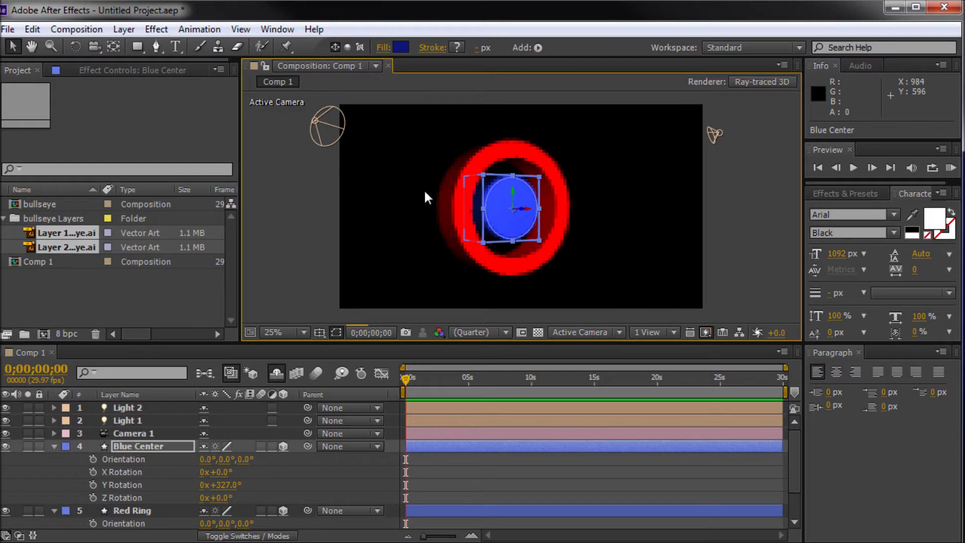
left_click(312, 221)
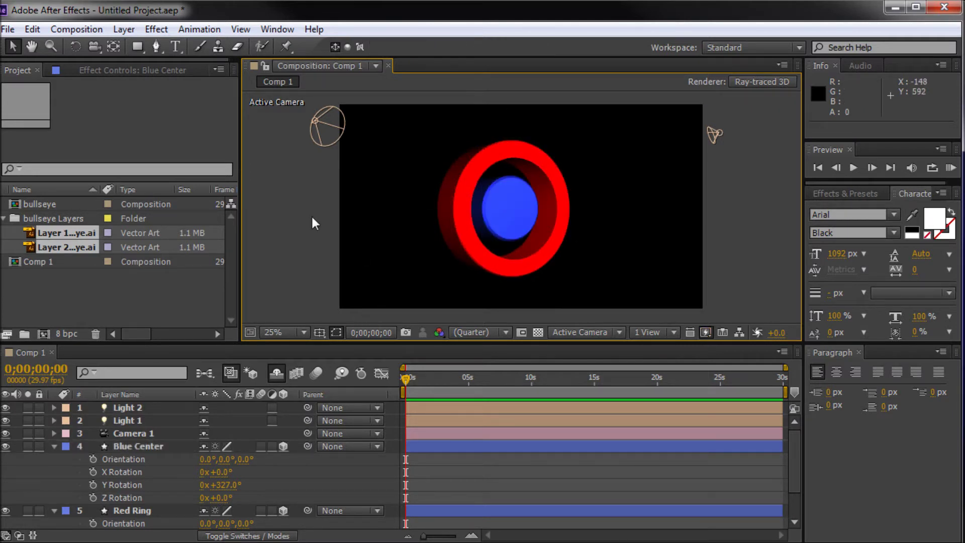